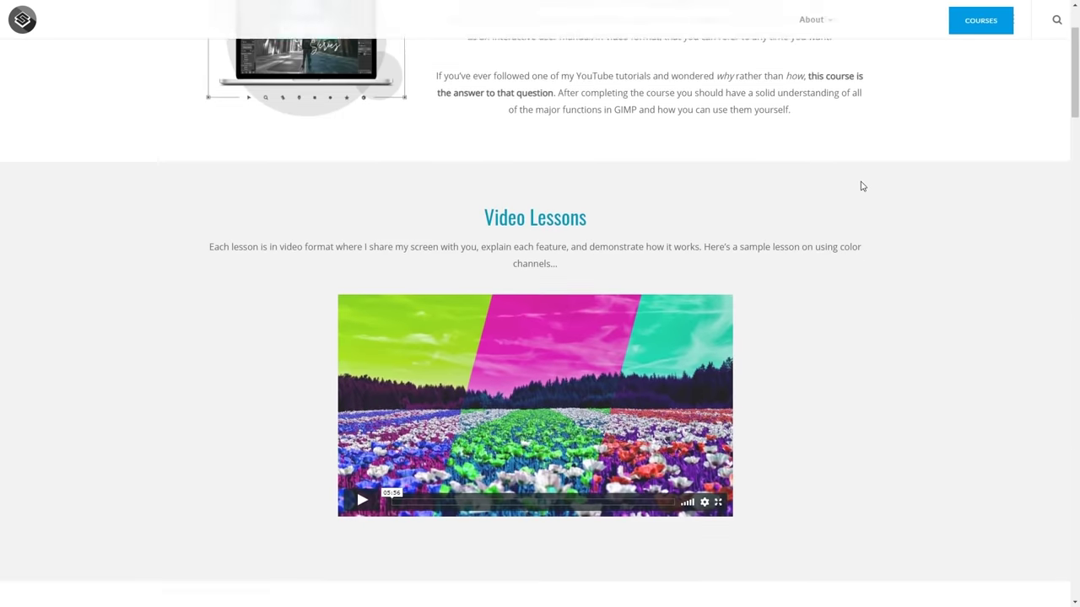
Scroll through the GIMP Series course contents down to the Hue-Chroma lecture.
{"action": "scroll", "coordinate": [860, 183], "scroll_direction": "down", "scroll_amount": 1}
{"action": "scroll", "coordinate": [862, 185], "scroll_direction": "down", "scroll_amount": 2}
{"action": "scroll", "coordinate": [862, 184], "scroll_direction": "down", "scroll_amount": 8}
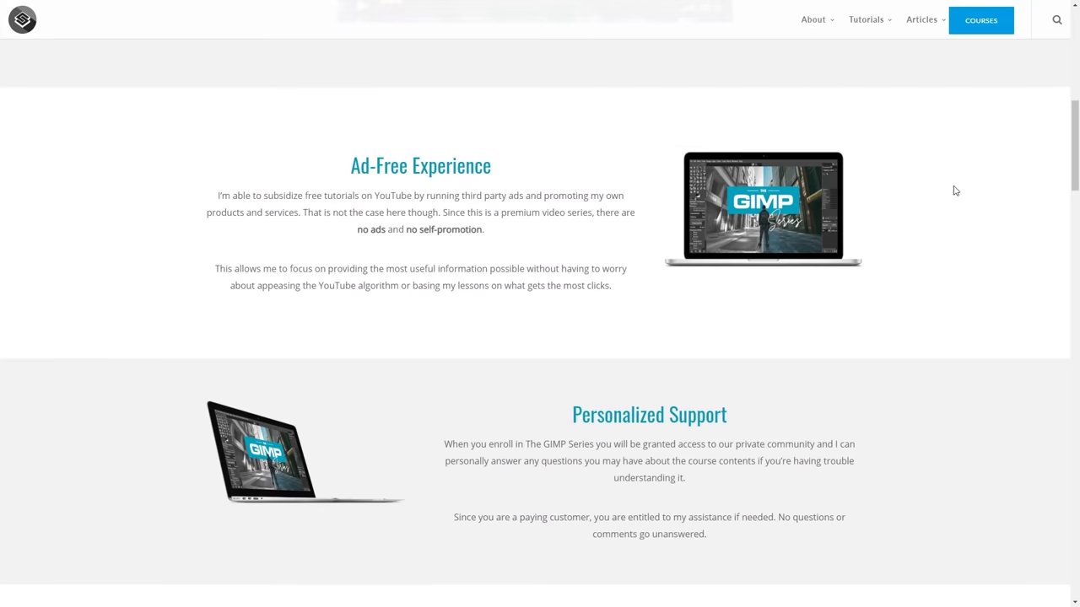
{"action": "scroll", "coordinate": [998, 195], "scroll_direction": "down", "scroll_amount": 10}
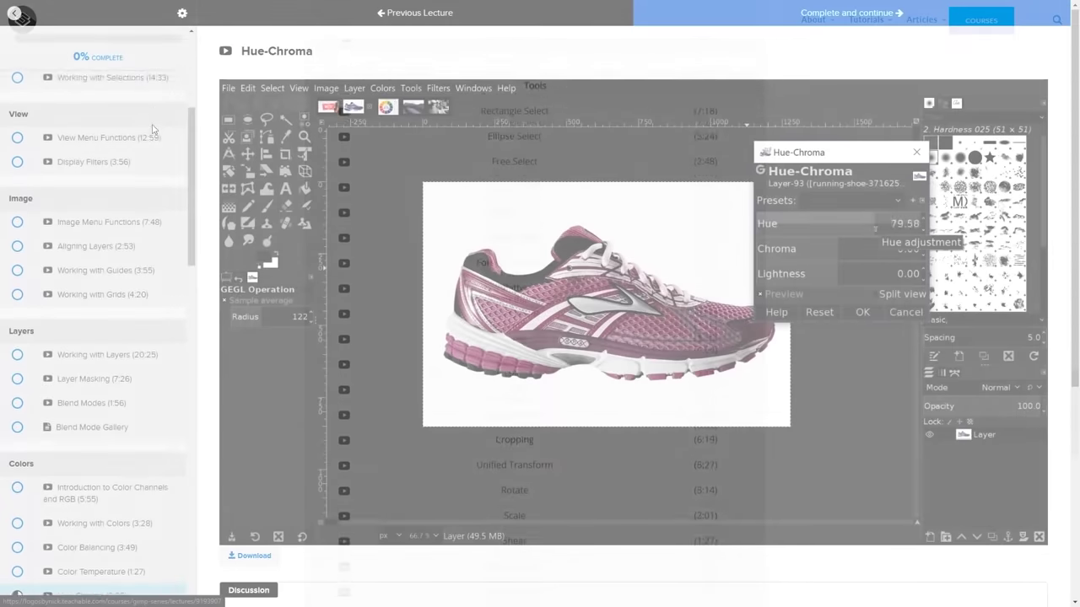
{"action": "scroll", "coordinate": [153, 130], "scroll_direction": "down", "scroll_amount": 3}
{"action": "scroll", "coordinate": [153, 133], "scroll_direction": "down", "scroll_amount": 15}
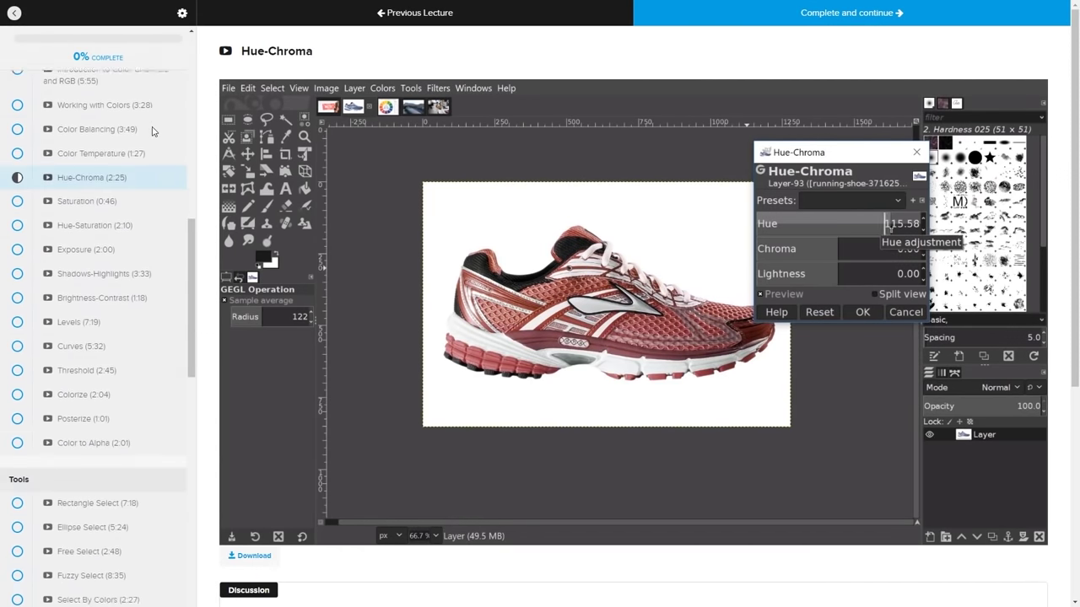
{"action": "scroll", "coordinate": [152, 139], "scroll_direction": "down", "scroll_amount": 10}
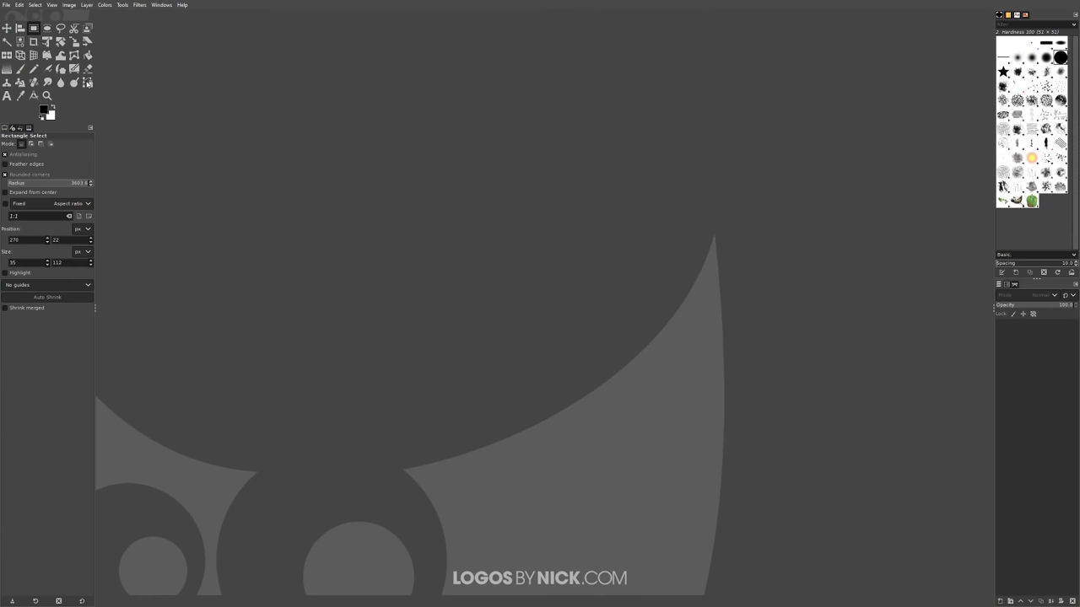
Create a new 600×600 image with a white background.
{"action": "left_click", "coordinate": [10, 8]}
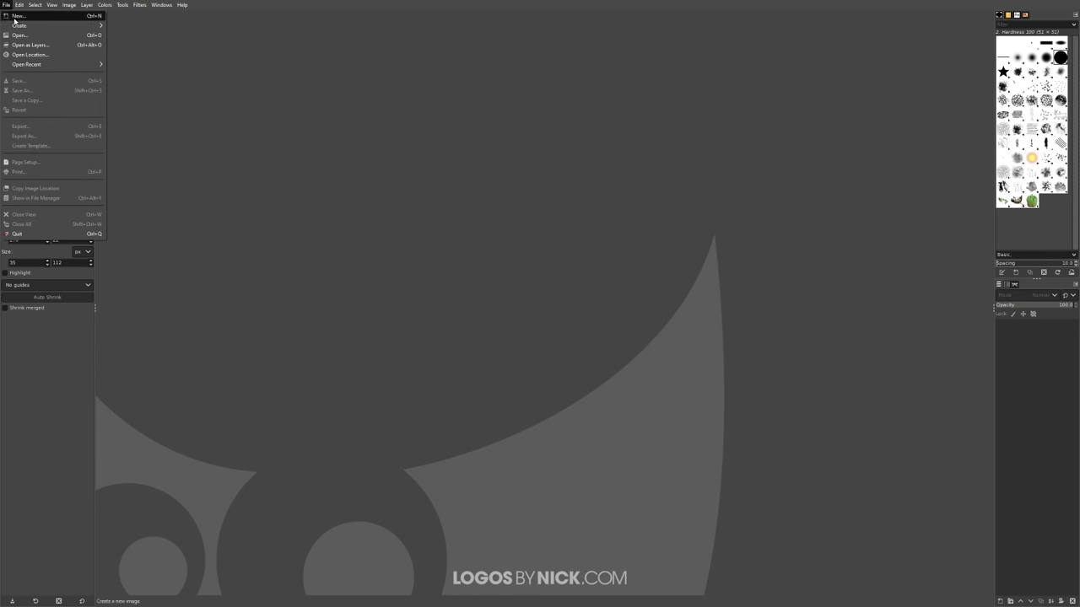
{"action": "left_click", "coordinate": [20, 19]}
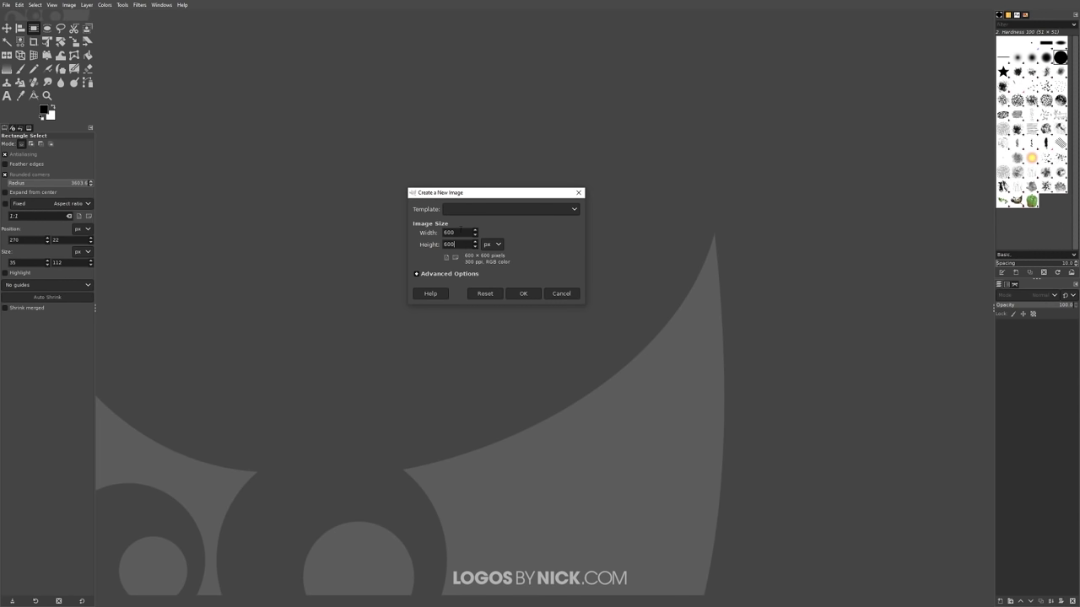
{"action": "left_click", "coordinate": [521, 296]}
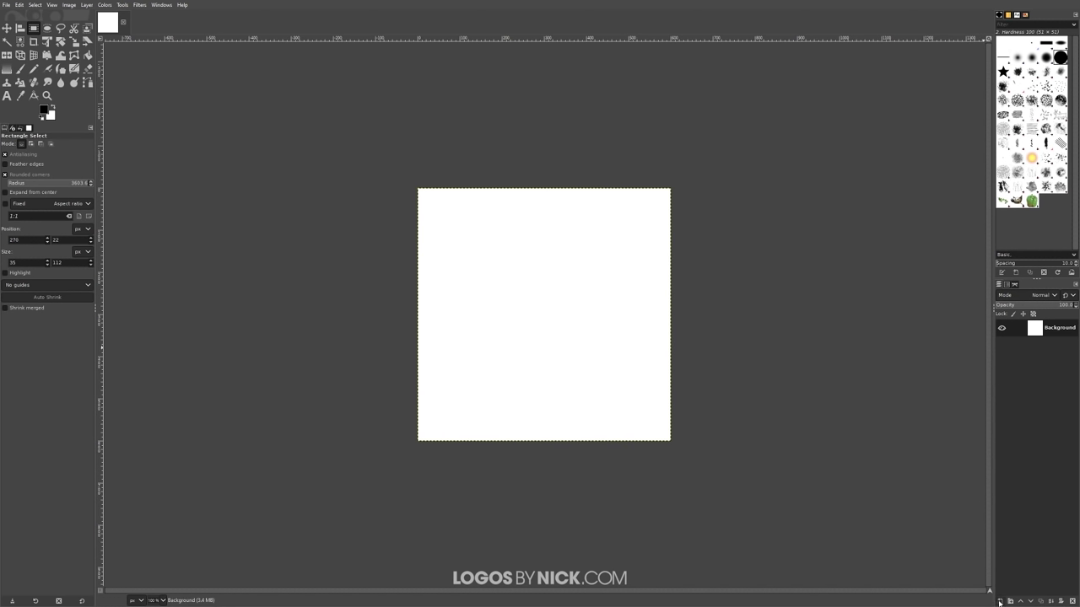
Add a transparent layer above the background and select a tall rectangle near the canvas top.
{"action": "left_click", "coordinate": [999, 603]}
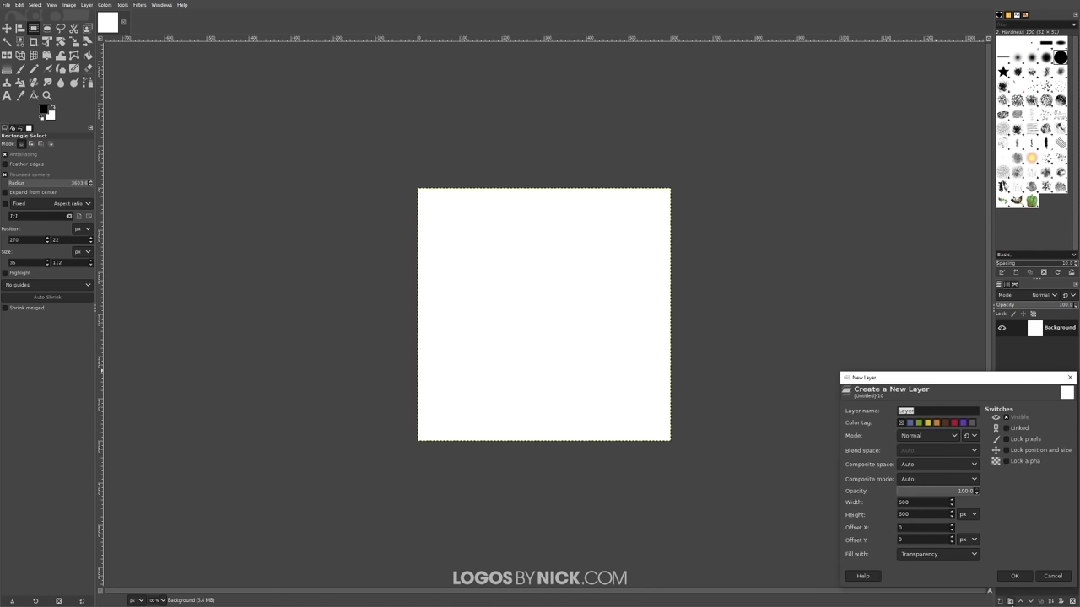
{"action": "left_click", "coordinate": [1029, 576]}
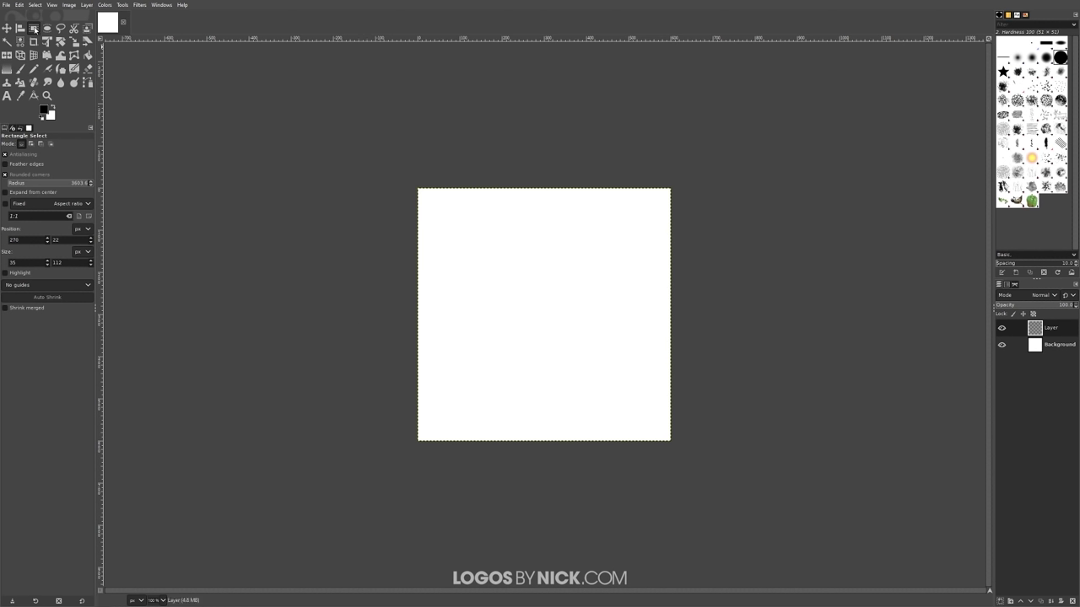
{"action": "left_click_drag", "start_coordinate": [523, 199], "coordinate": [543, 245]}
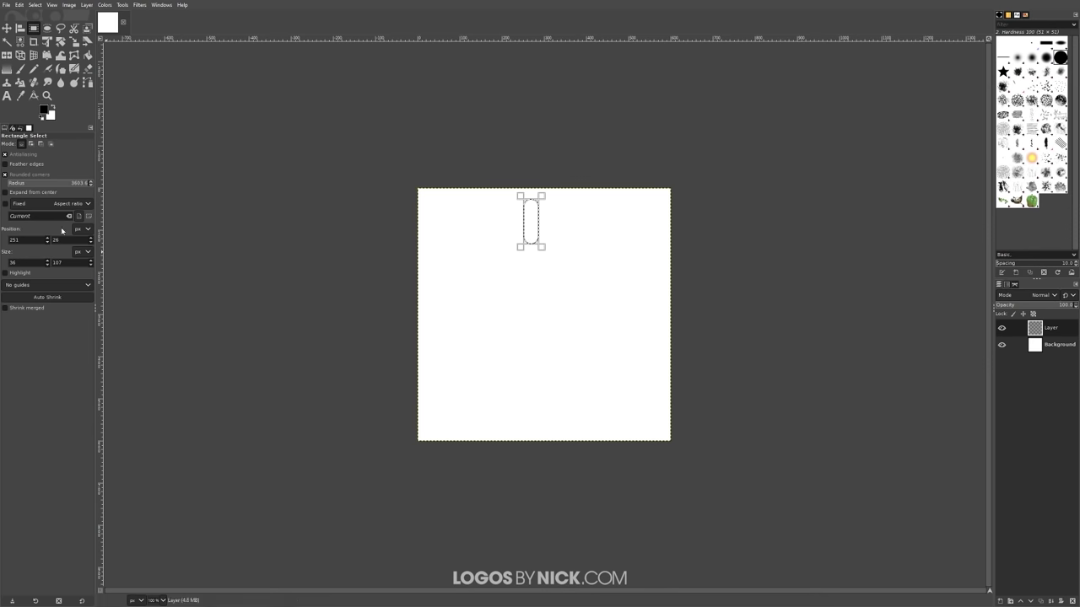
Give the rectangle selection rounded corners with a radius high enough to form a pill.
{"action": "left_click", "coordinate": [5, 174]}
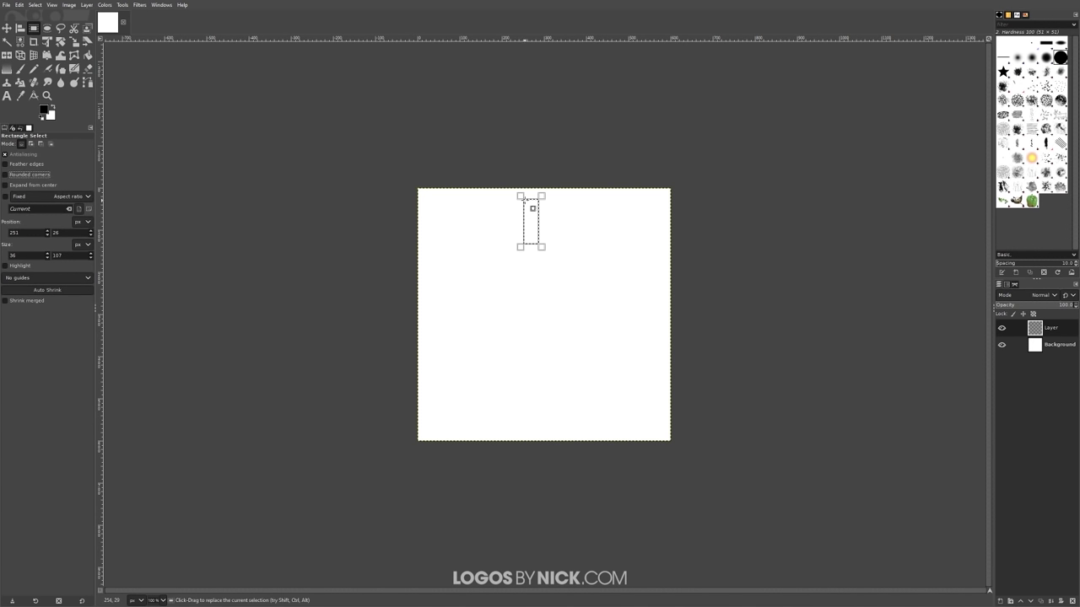
{"action": "left_click", "coordinate": [5, 176]}
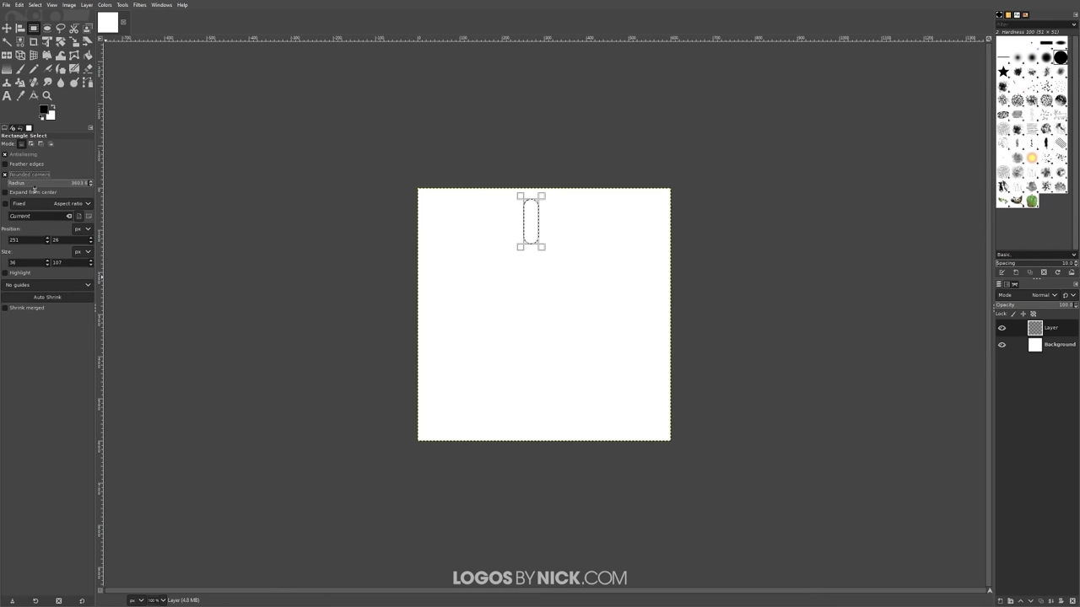
{"action": "left_click_drag", "start_coordinate": [25, 186], "coordinate": [138, 181]}
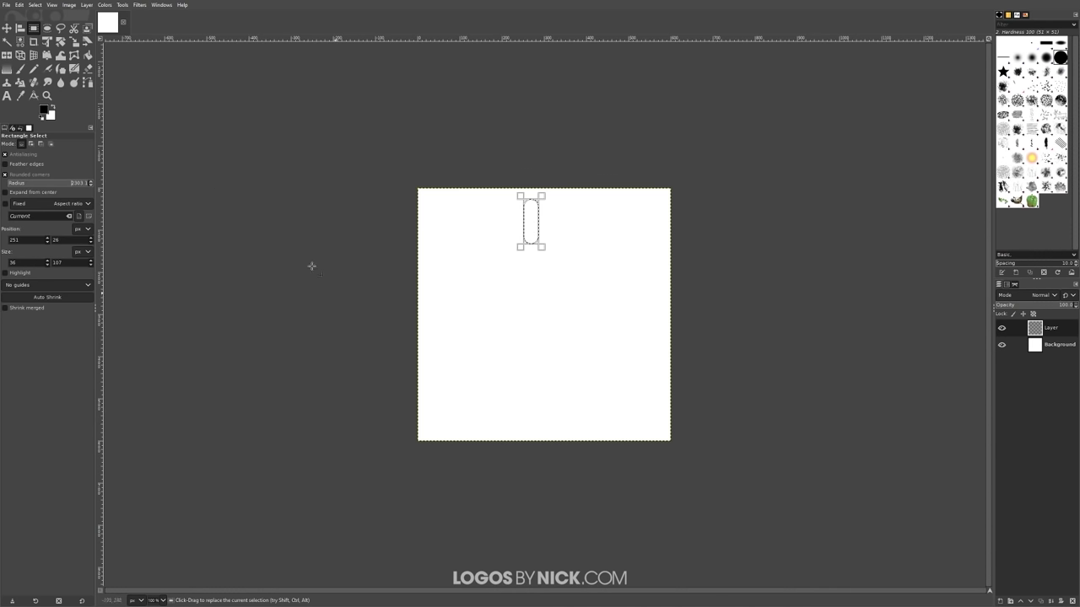
Fill the pill with black, deselect it, and crop the layer to its content.
{"action": "left_click", "coordinate": [18, 5]}
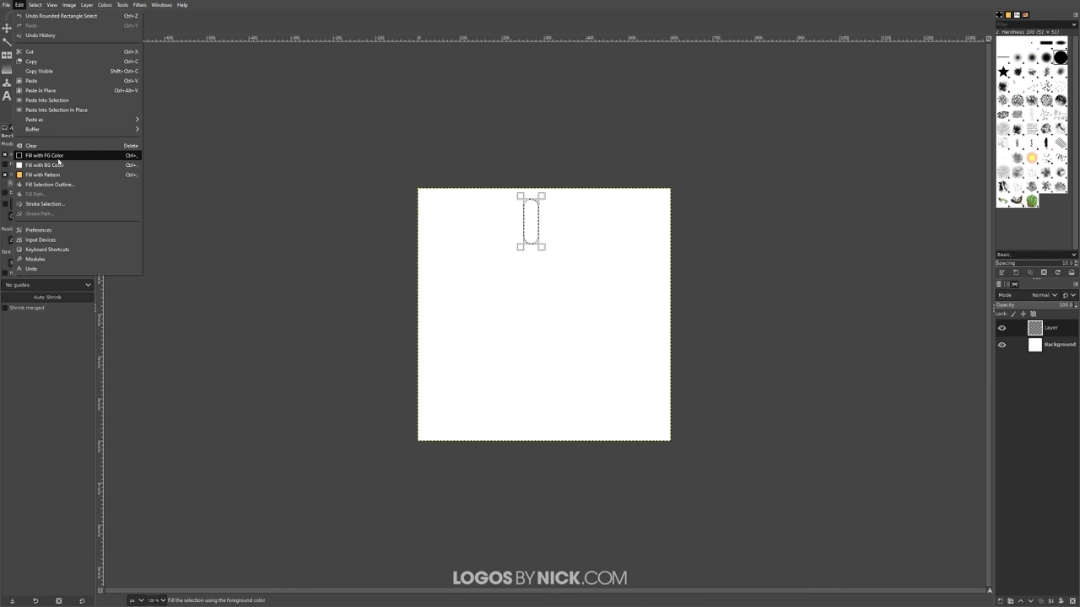
{"action": "left_click", "coordinate": [58, 159]}
{"action": "left_click", "coordinate": [34, 5]}
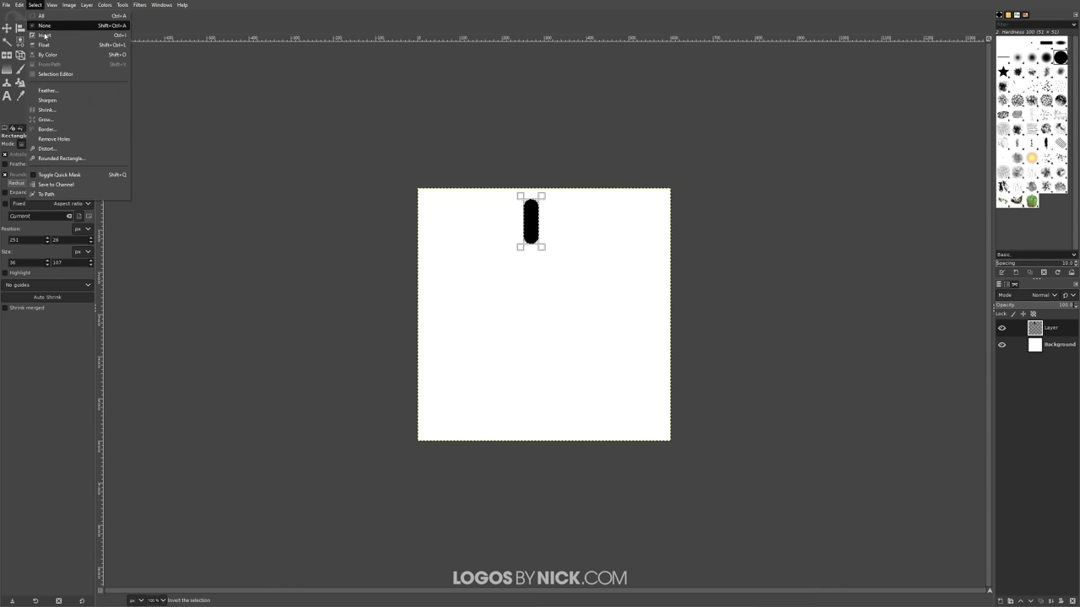
{"action": "left_click", "coordinate": [46, 32]}
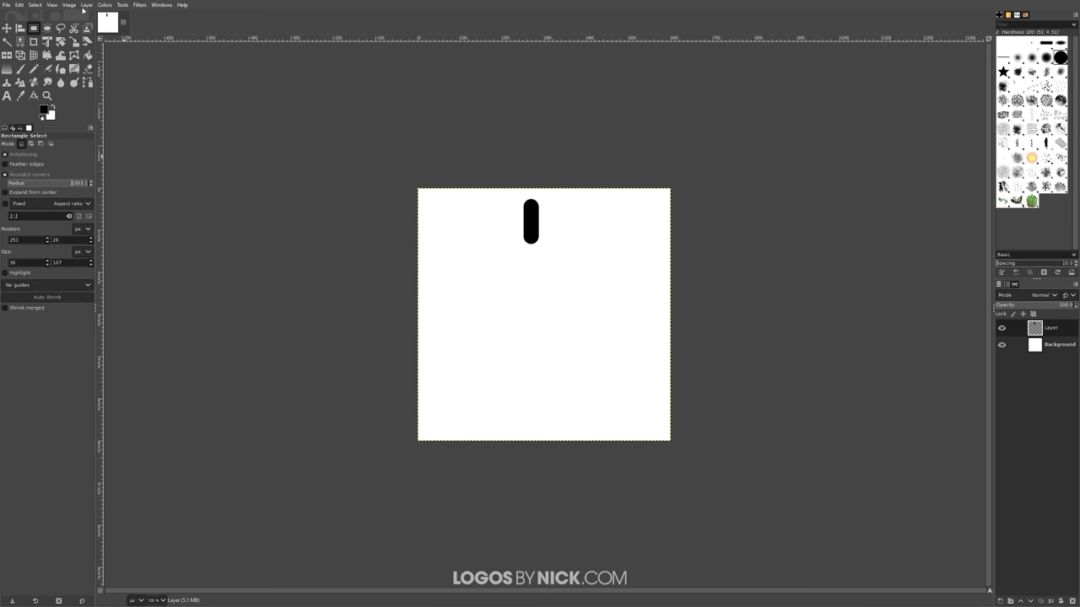
{"action": "left_click", "coordinate": [86, 5]}
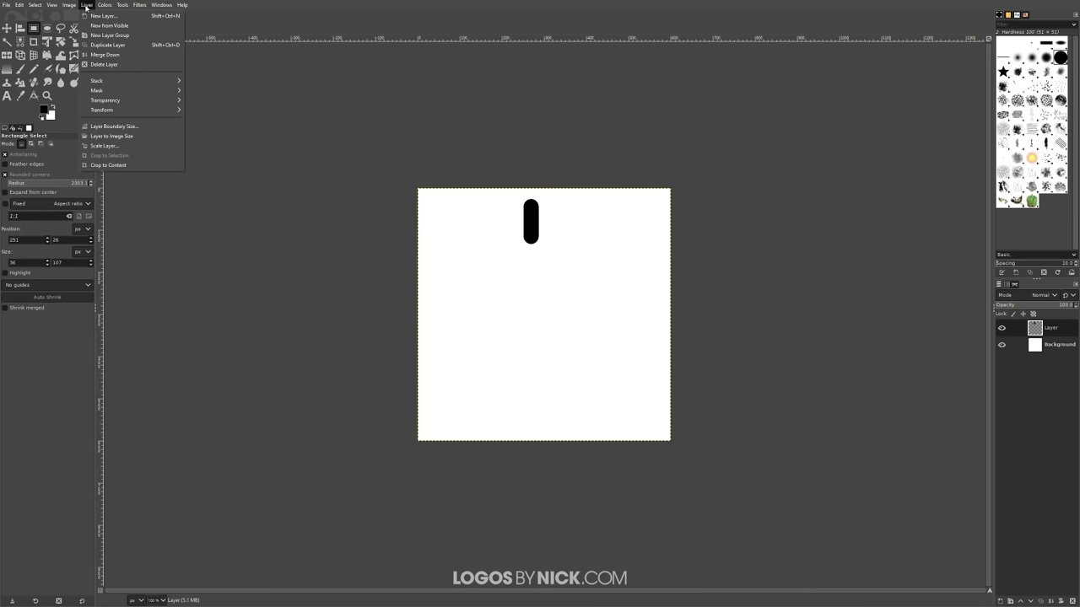
{"action": "left_click", "coordinate": [123, 165]}
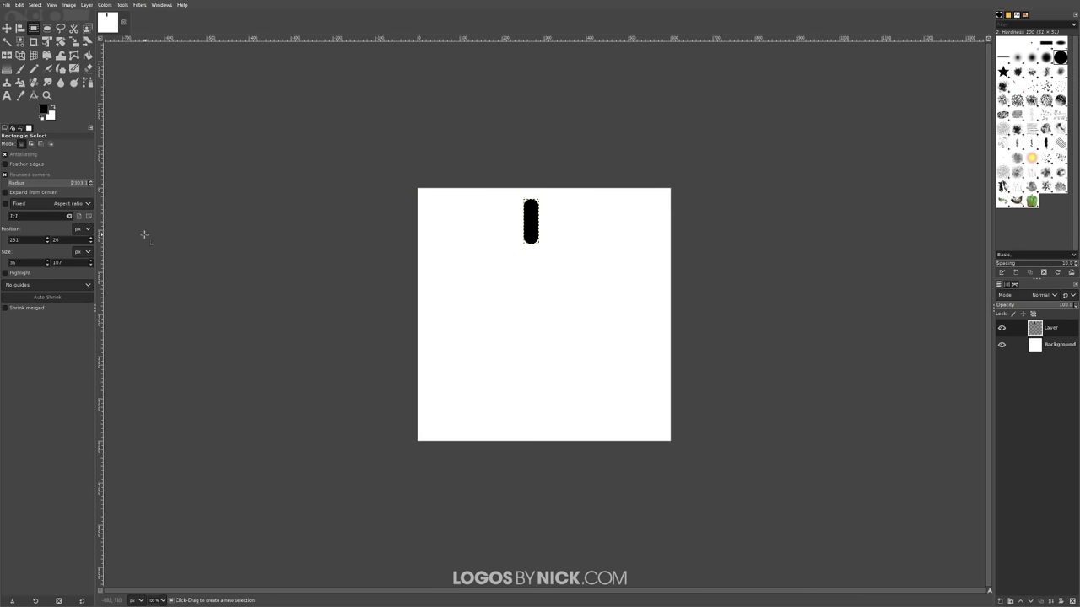
Align the pill to the top centre of the canvas, relative to the Image.
{"action": "left_click", "coordinate": [18, 32]}
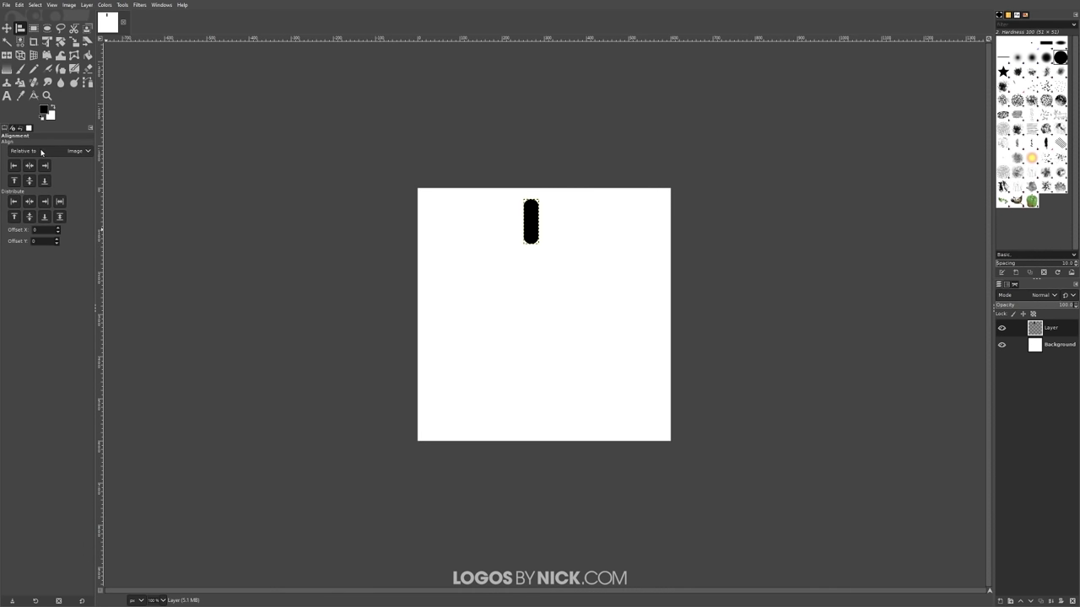
{"action": "left_click", "coordinate": [41, 153]}
{"action": "left_click", "coordinate": [28, 173]}
{"action": "left_click", "coordinate": [13, 182]}
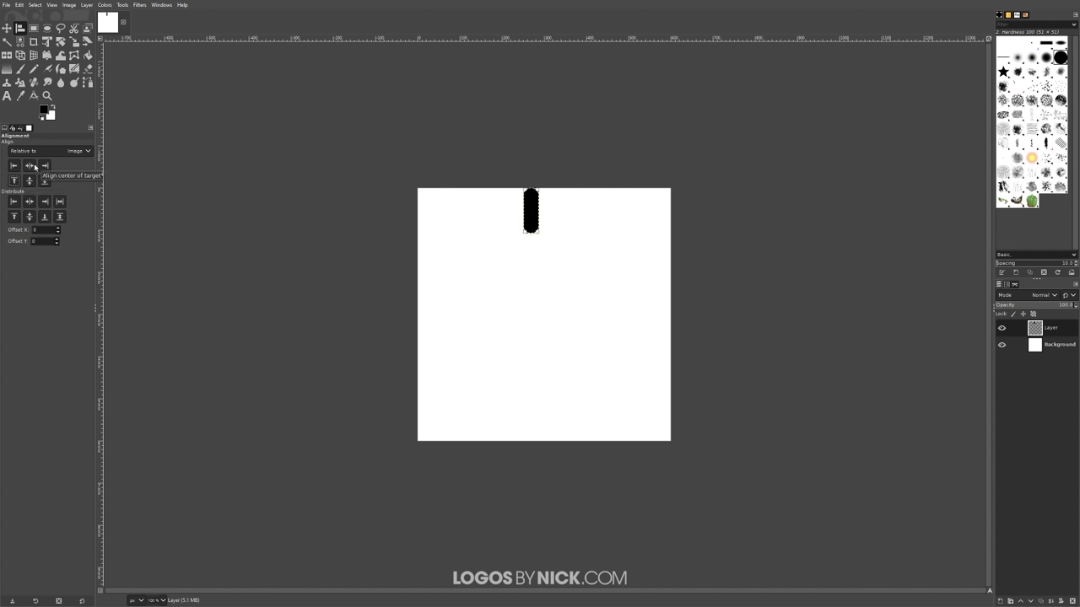
{"action": "left_click", "coordinate": [30, 166]}
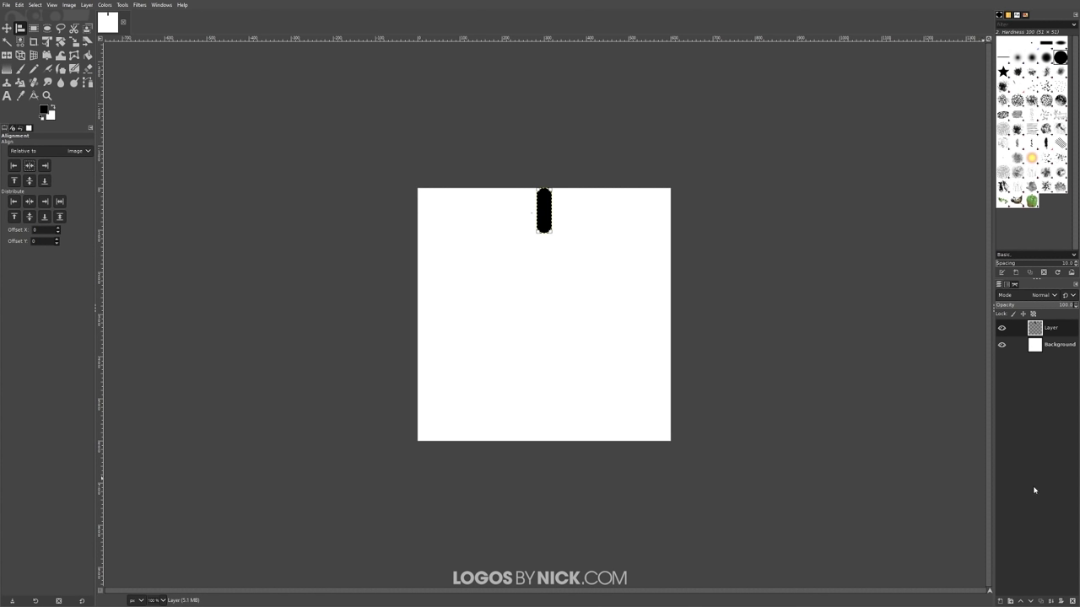
Duplicate the pill to the bottom edge, merge it down, and duplicate the merged layer.
{"action": "left_click", "coordinate": [1043, 601]}
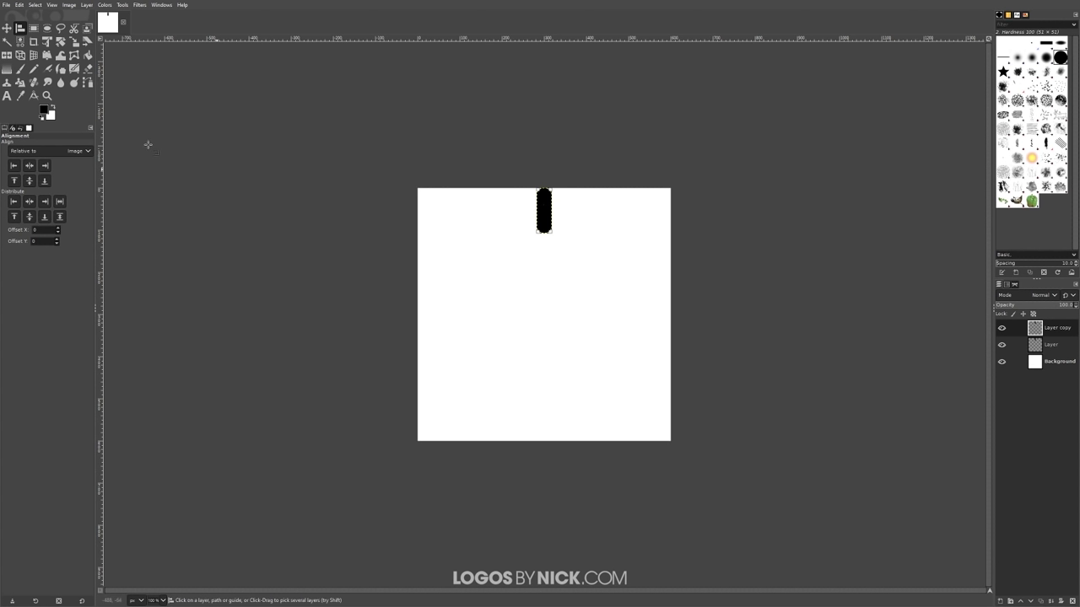
{"action": "left_click", "coordinate": [45, 181]}
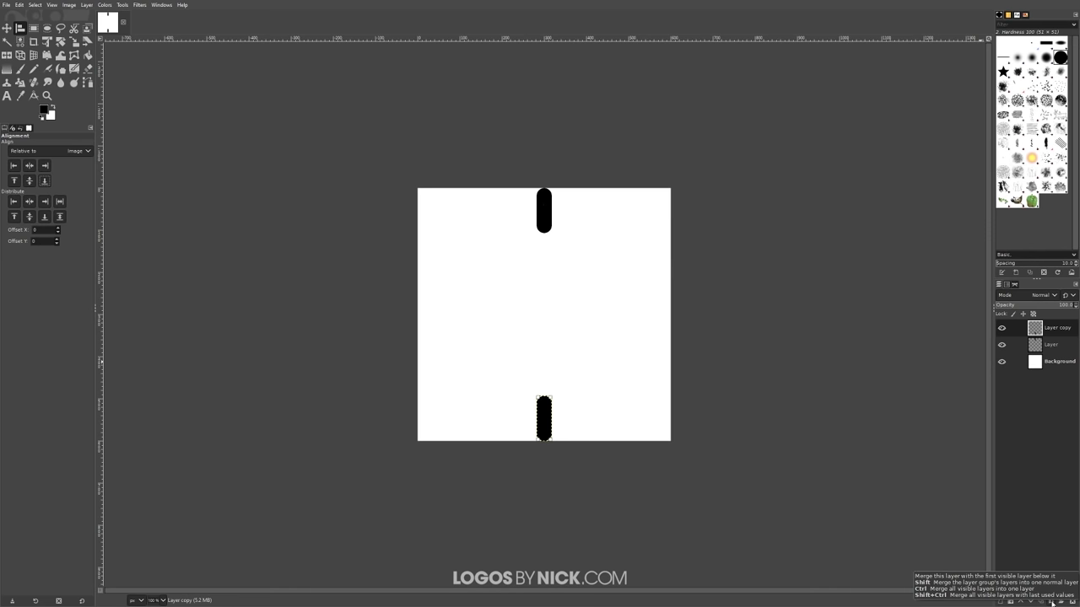
{"action": "left_click", "coordinate": [1052, 602]}
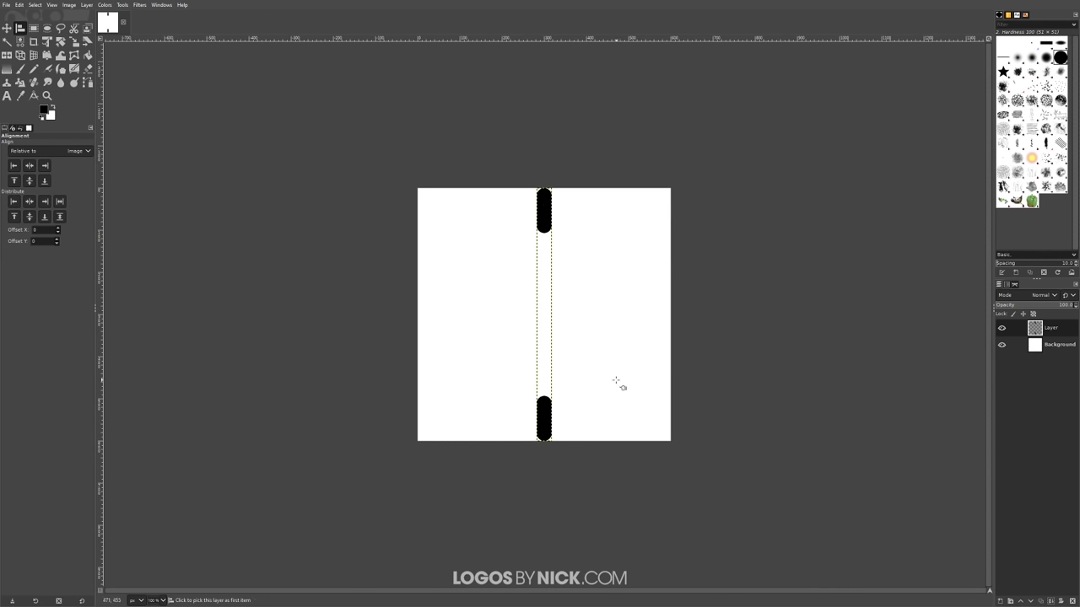
{"action": "left_click", "coordinate": [1042, 603]}
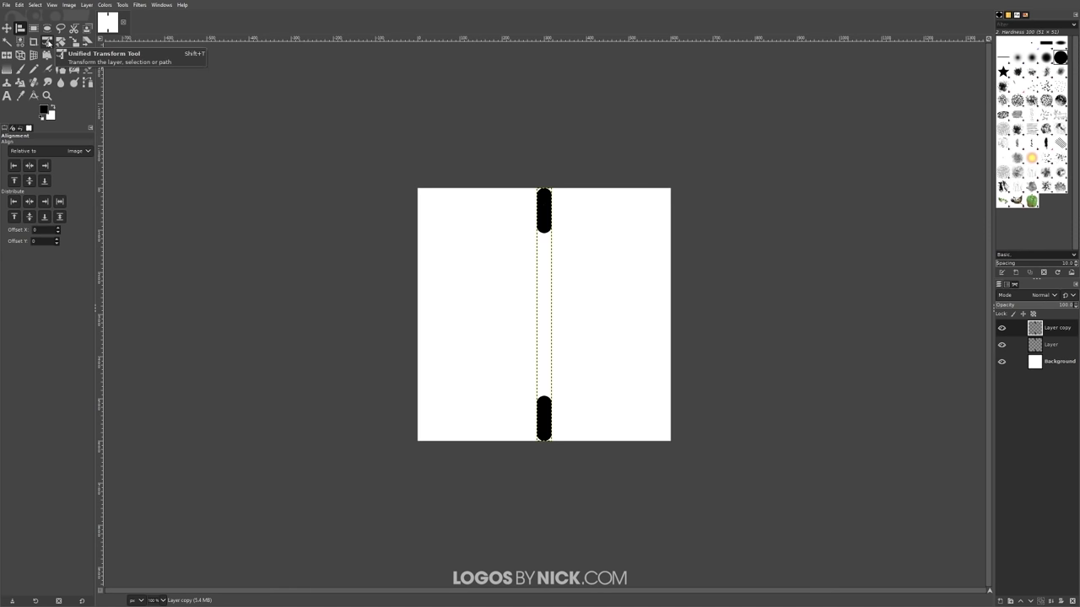
Rotate Layer copy's pair of bars 30° clockwise with Unified Transform, then duplicate it.
{"action": "left_click", "coordinate": [53, 49]}
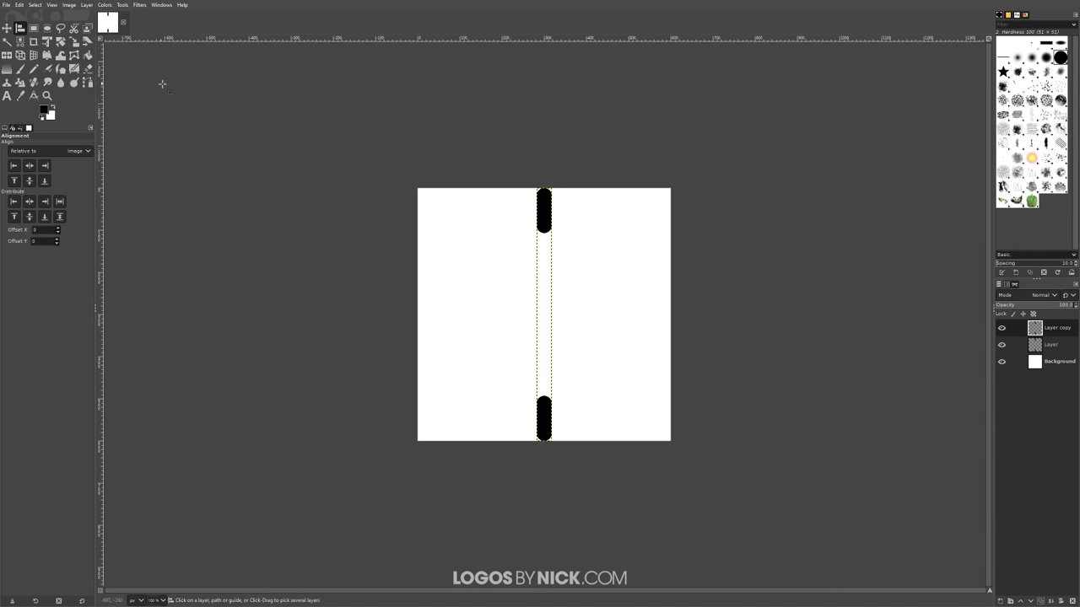
{"action": "left_click", "coordinate": [161, 82]}
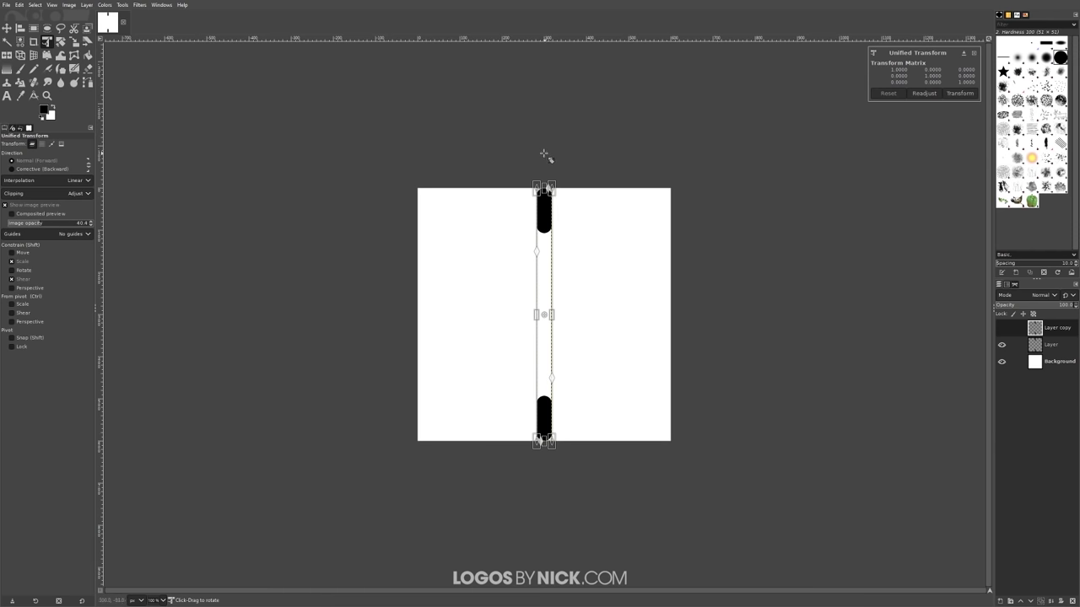
{"action": "left_click_drag", "start_coordinate": [545, 157], "coordinate": [597, 187]}
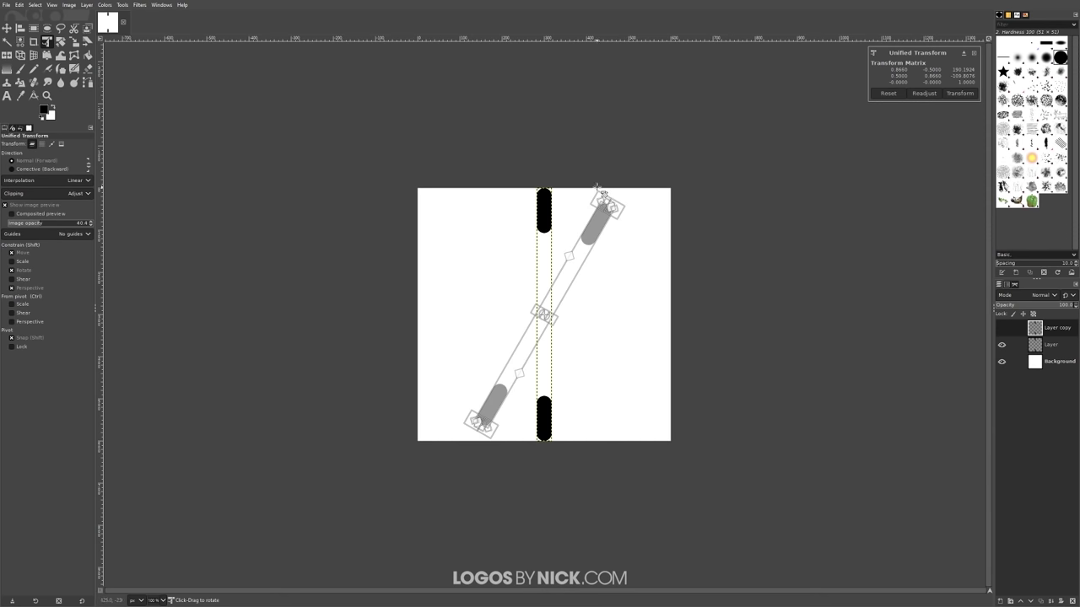
{"action": "key", "text": "Return"}
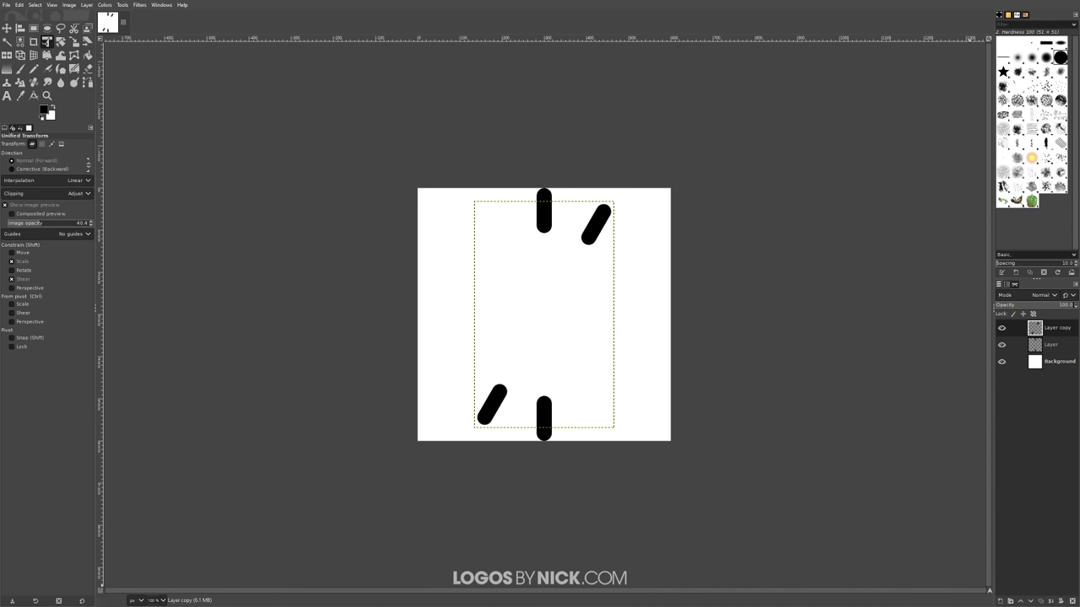
{"action": "left_click", "coordinate": [1040, 601]}
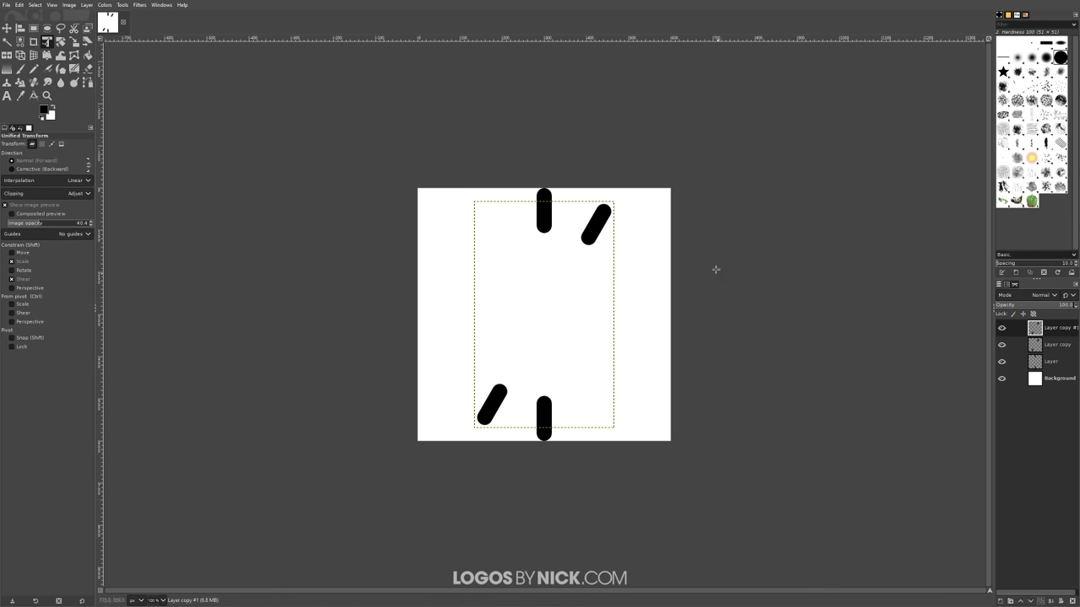
Rotate each successive duplicate of the bars by 30° until twelve bars form a ring.
{"action": "left_click", "coordinate": [646, 161]}
{"action": "left_click_drag", "start_coordinate": [647, 161], "coordinate": [704, 234]}
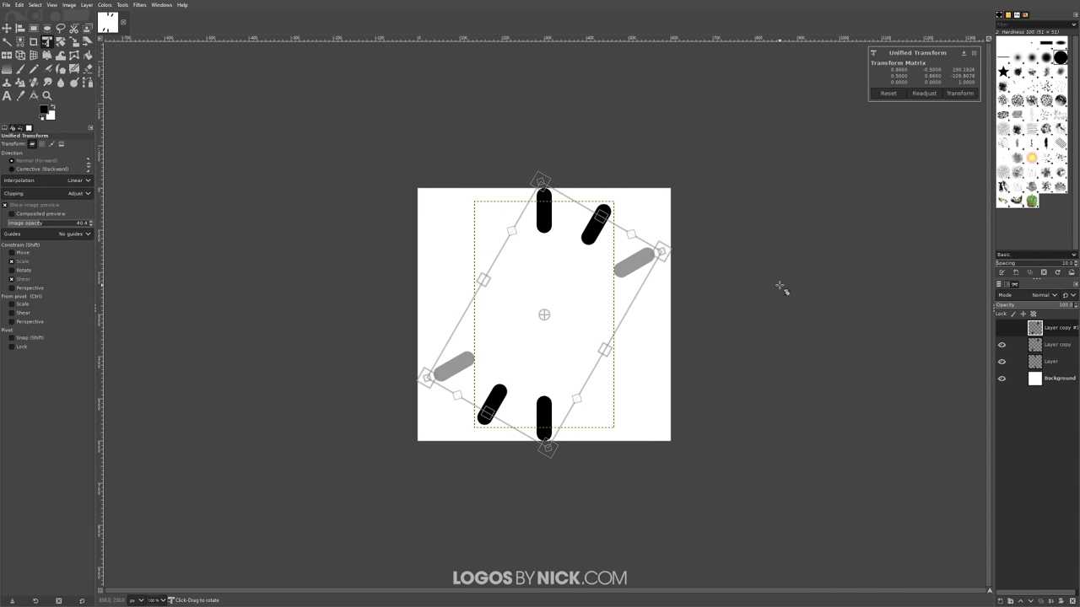
{"action": "key", "text": "Return"}
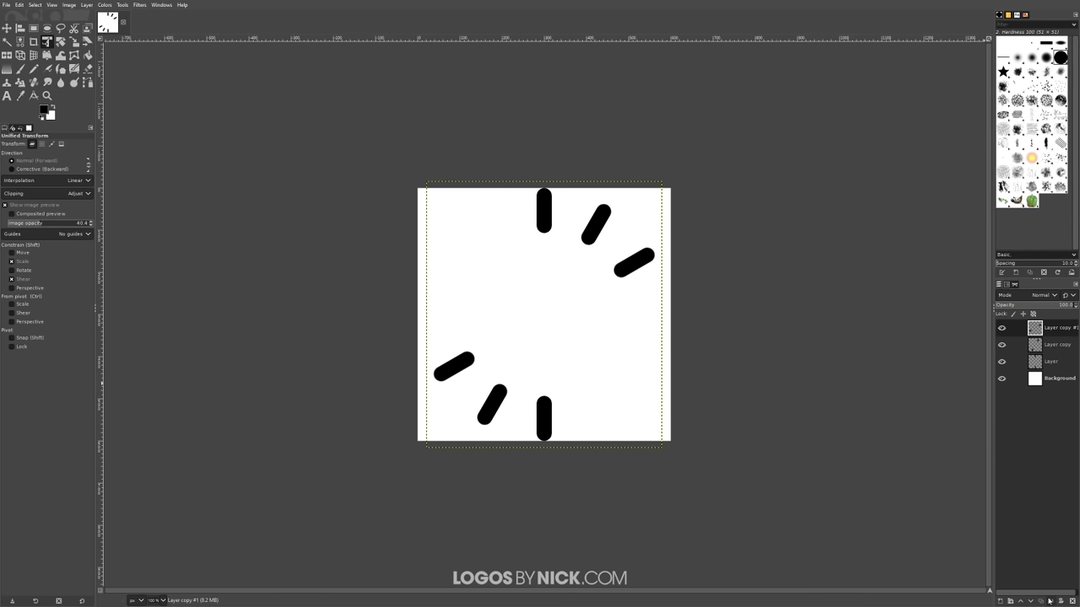
{"action": "left_click", "coordinate": [1042, 602]}
{"action": "left_click_drag", "start_coordinate": [681, 161], "coordinate": [756, 231]}
{"action": "key", "text": "Return"}
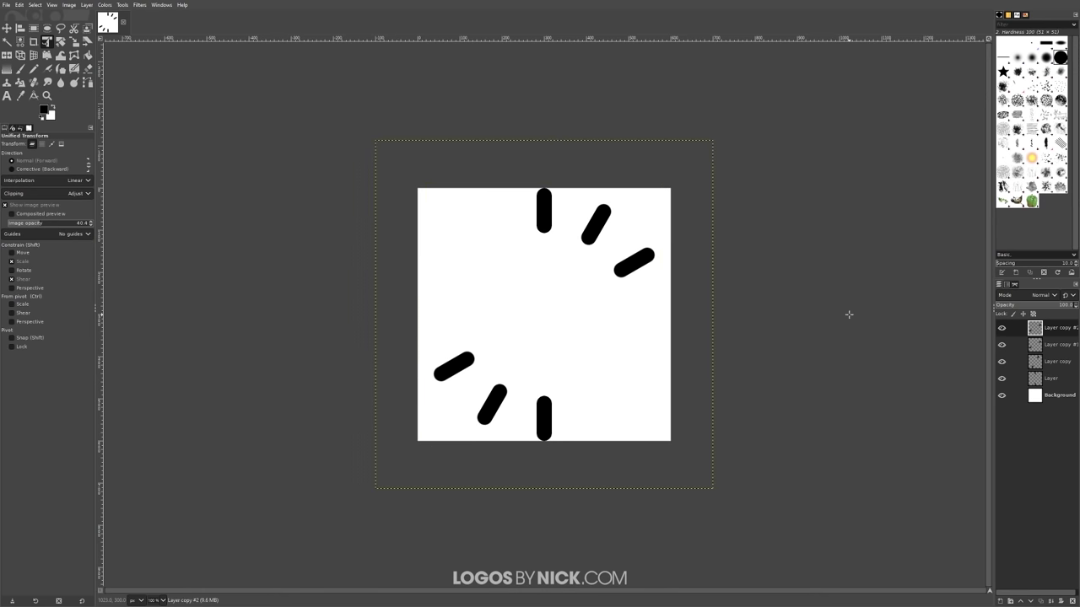
{"action": "left_click", "coordinate": [1043, 602]}
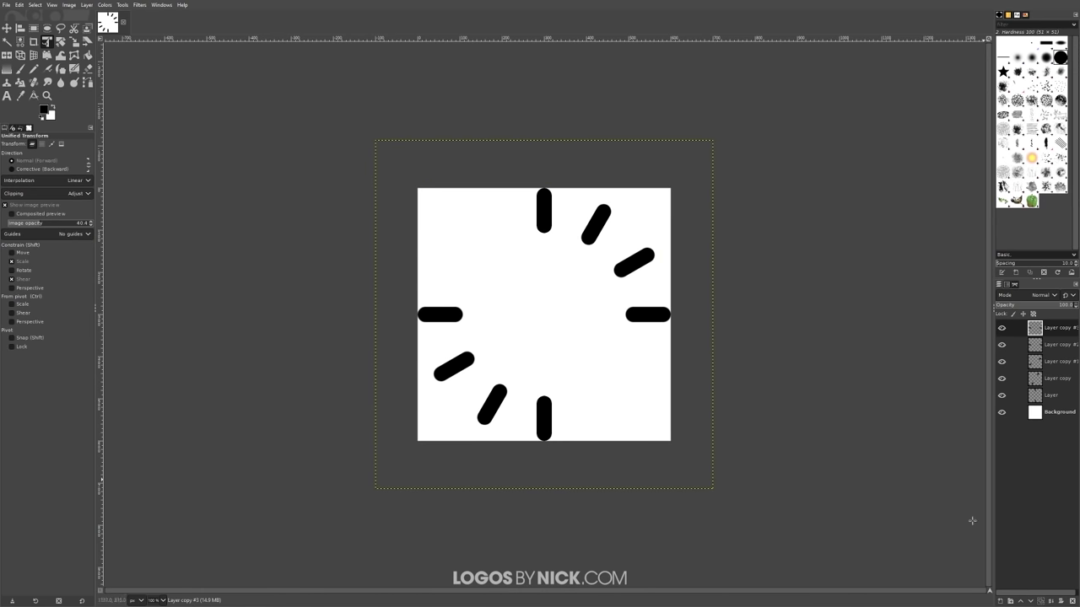
{"action": "left_click_drag", "start_coordinate": [751, 294], "coordinate": [735, 421]}
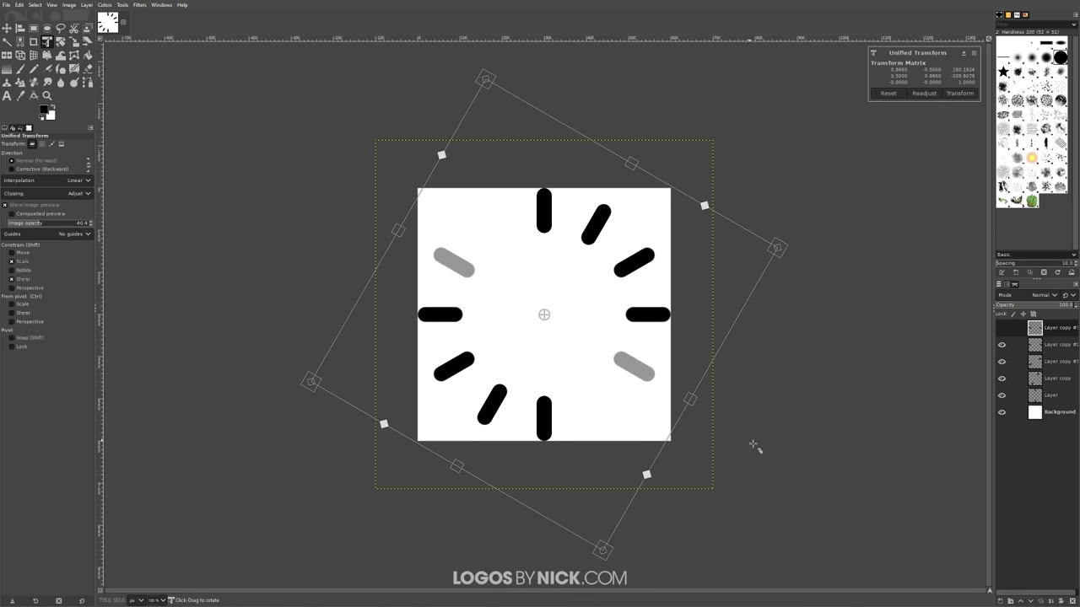
{"action": "key", "text": "Return"}
{"action": "left_click", "coordinate": [1043, 601]}
{"action": "left_click_drag", "start_coordinate": [824, 344], "coordinate": [762, 480]}
{"action": "key", "text": "Return"}
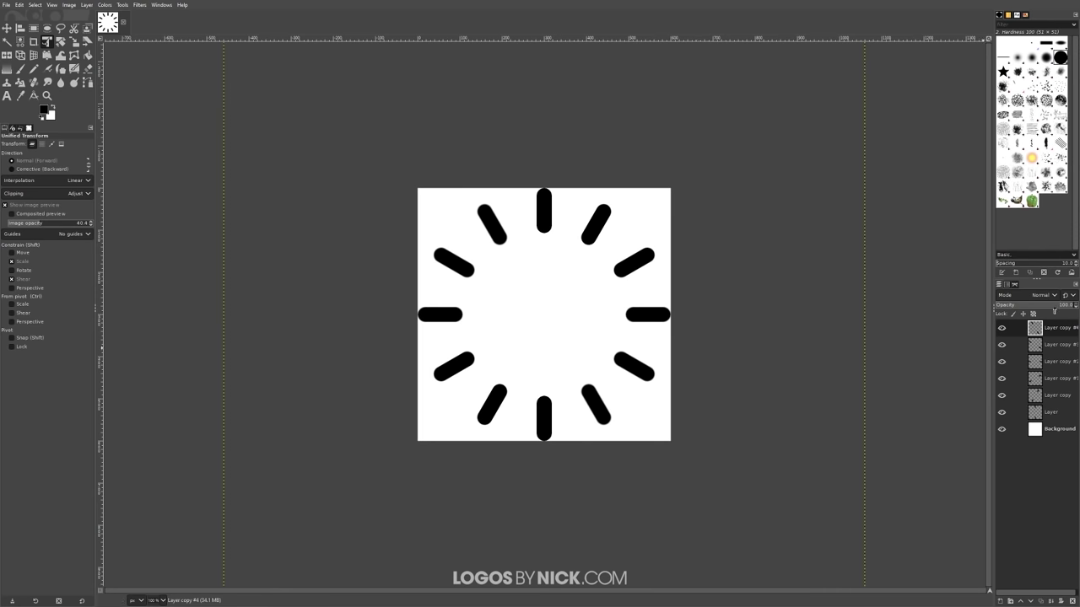
Merge the top bar layers down into one another.
{"action": "left_click", "coordinate": [1050, 601]}
{"action": "left_click", "coordinate": [1050, 601]}
{"action": "left_click", "coordinate": [1050, 601]}
Merge the last bar layers and delete the white Background layer.
{"action": "left_click", "coordinate": [1050, 600]}
{"action": "left_click", "coordinate": [1050, 600]}
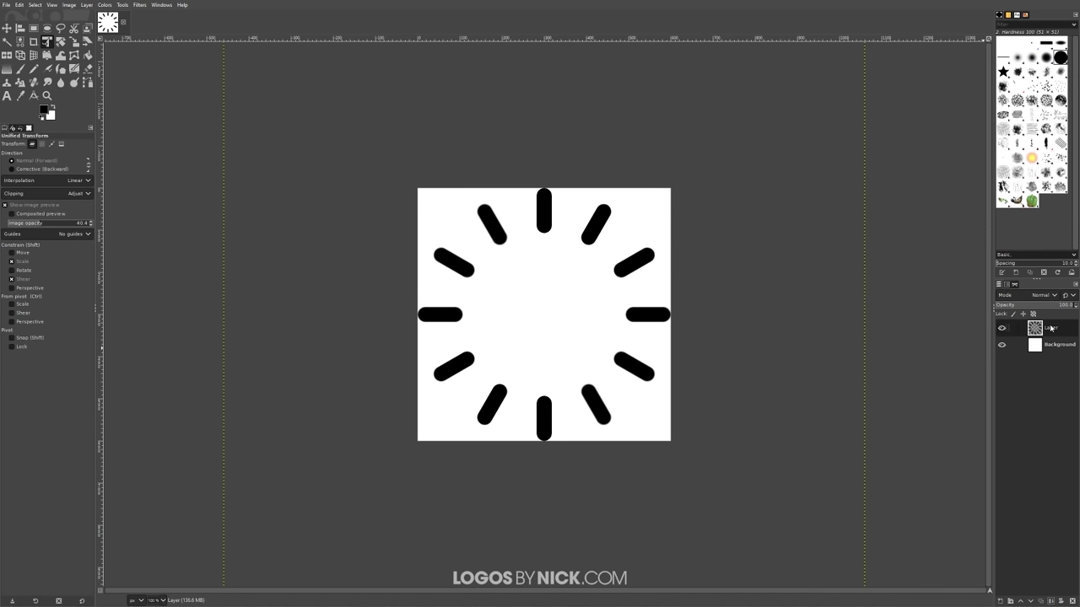
{"action": "left_click", "coordinate": [1062, 346]}
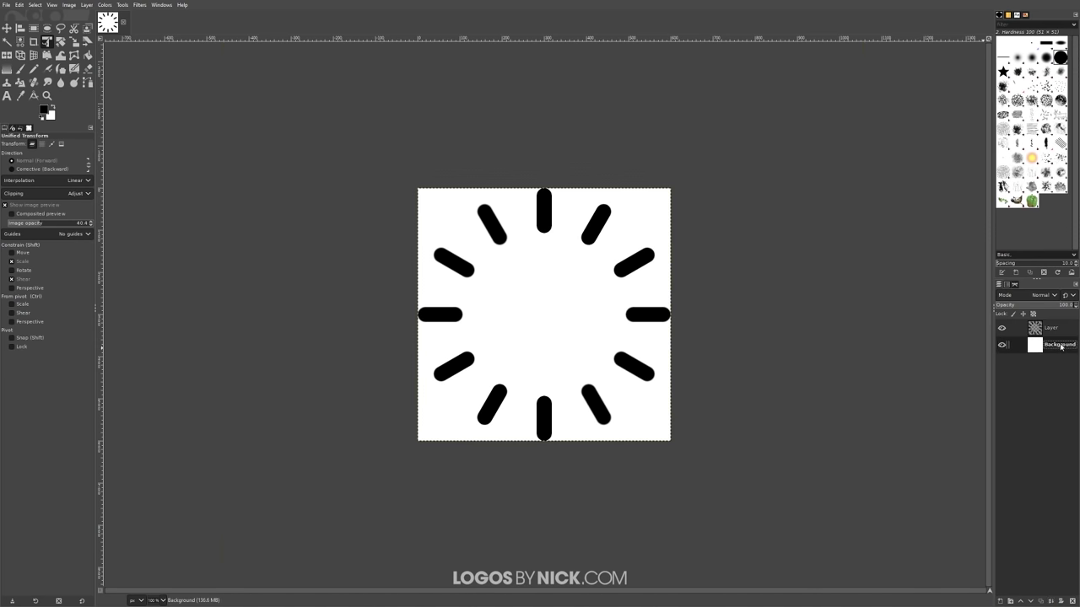
{"action": "left_click", "coordinate": [1071, 602]}
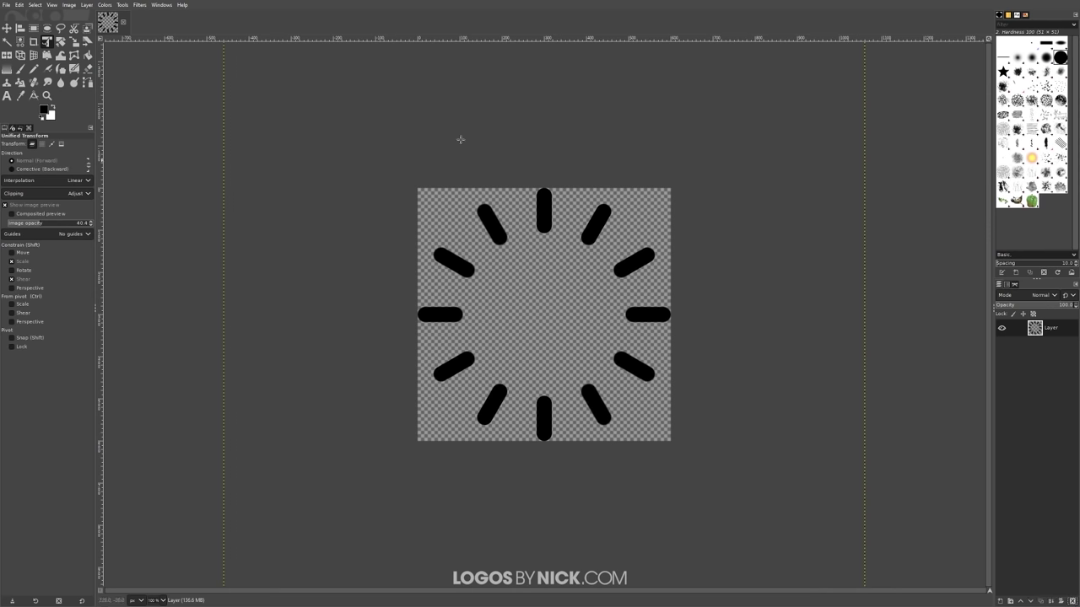
{"action": "left_click", "coordinate": [87, 5]}
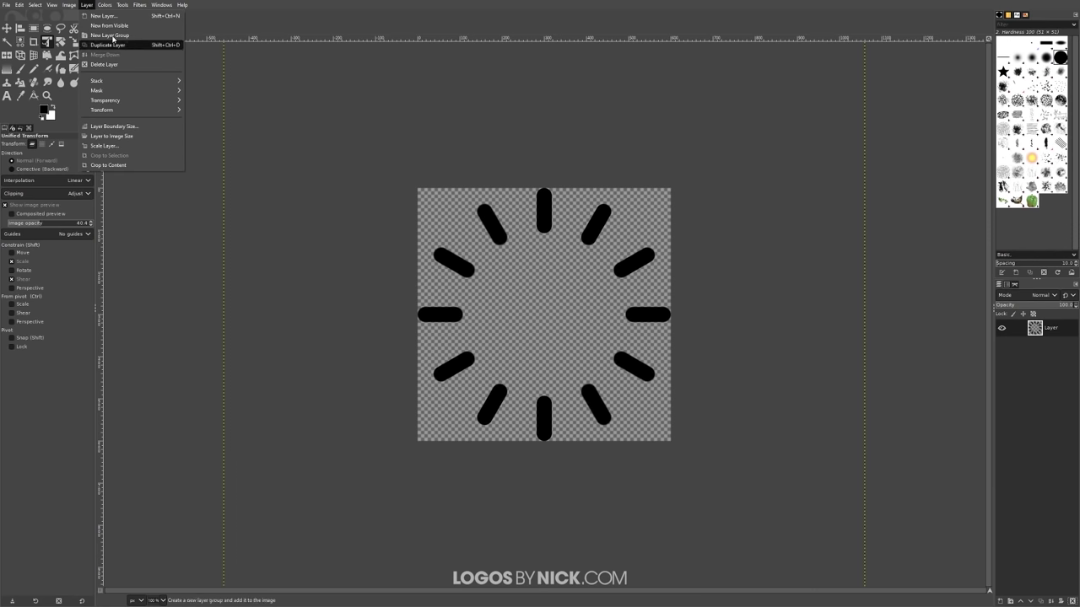
Resize the bars layer to the image size, hide it, and add a new empty layer.
{"action": "left_click", "coordinate": [126, 136]}
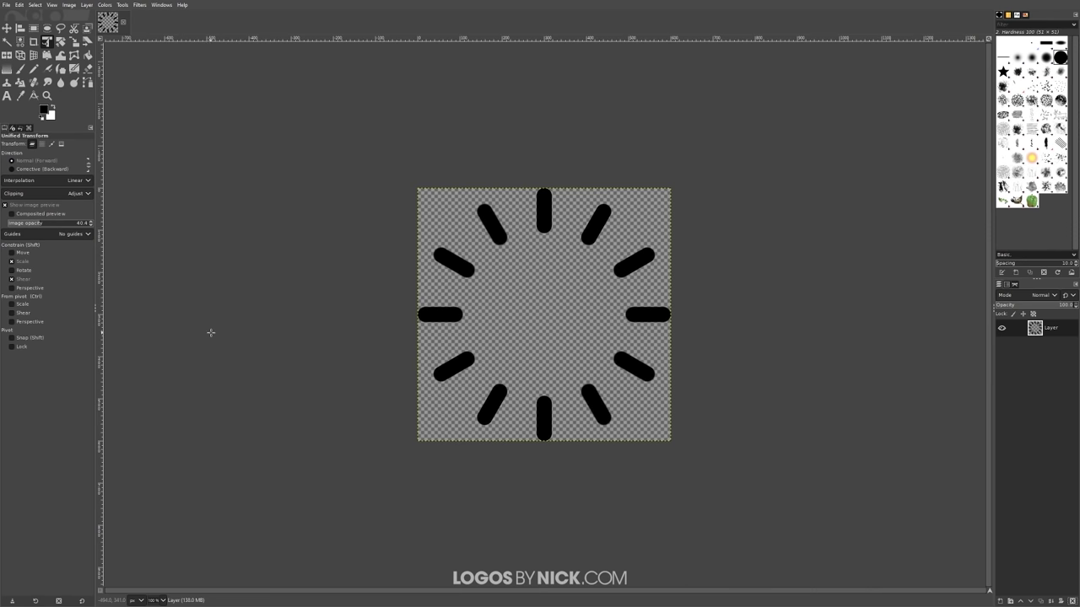
{"action": "left_click", "coordinate": [1002, 329]}
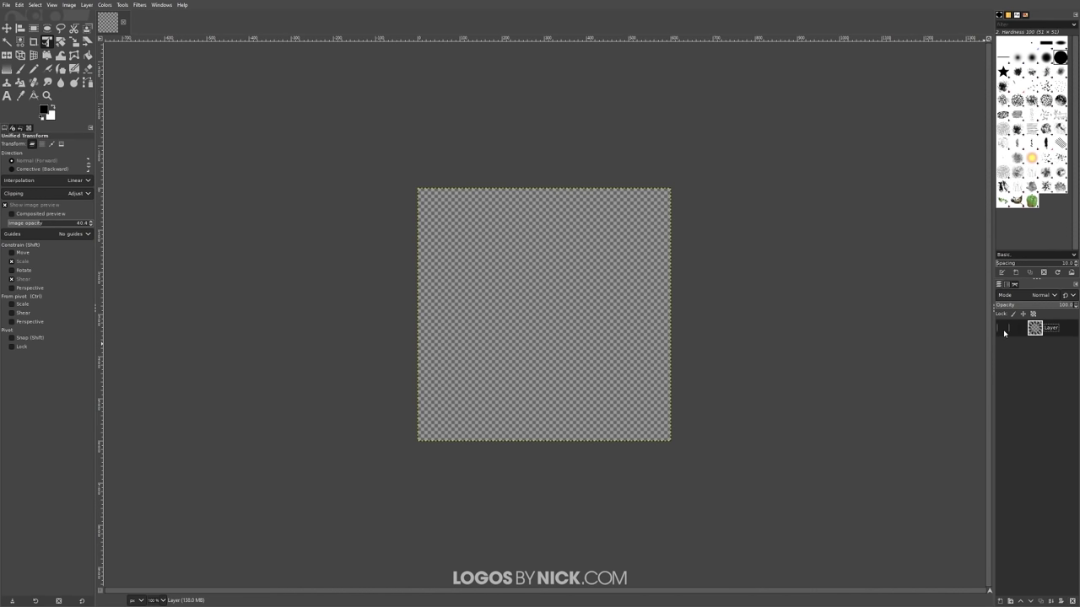
{"action": "left_click", "coordinate": [1000, 600]}
{"action": "left_click", "coordinate": [1013, 578]}
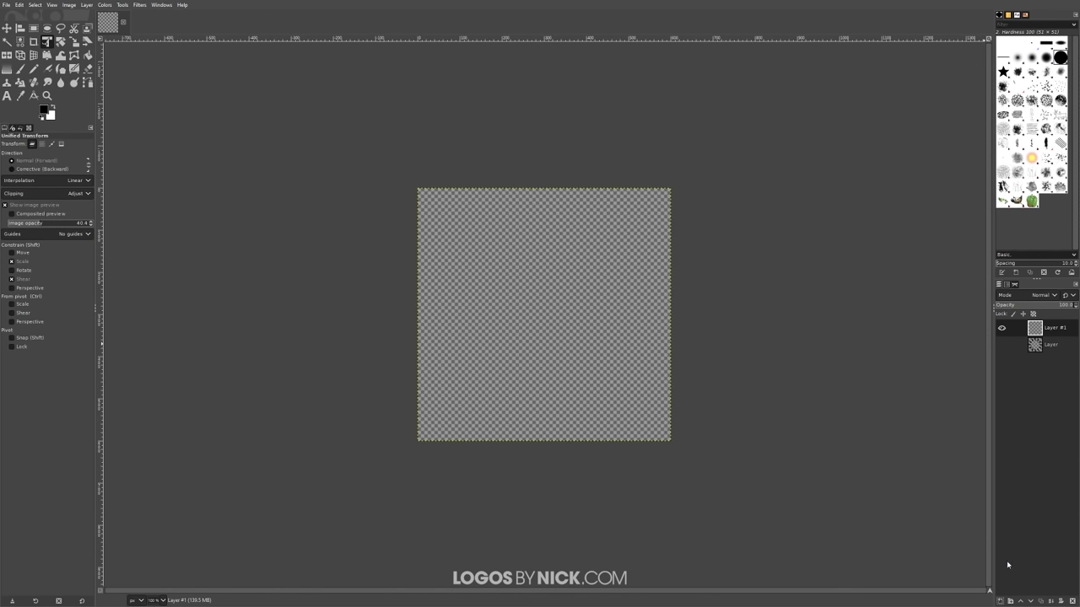
Turn the bars layer's alpha into a selection and make Layer #1 active.
{"action": "right_click", "coordinate": [1052, 349]}
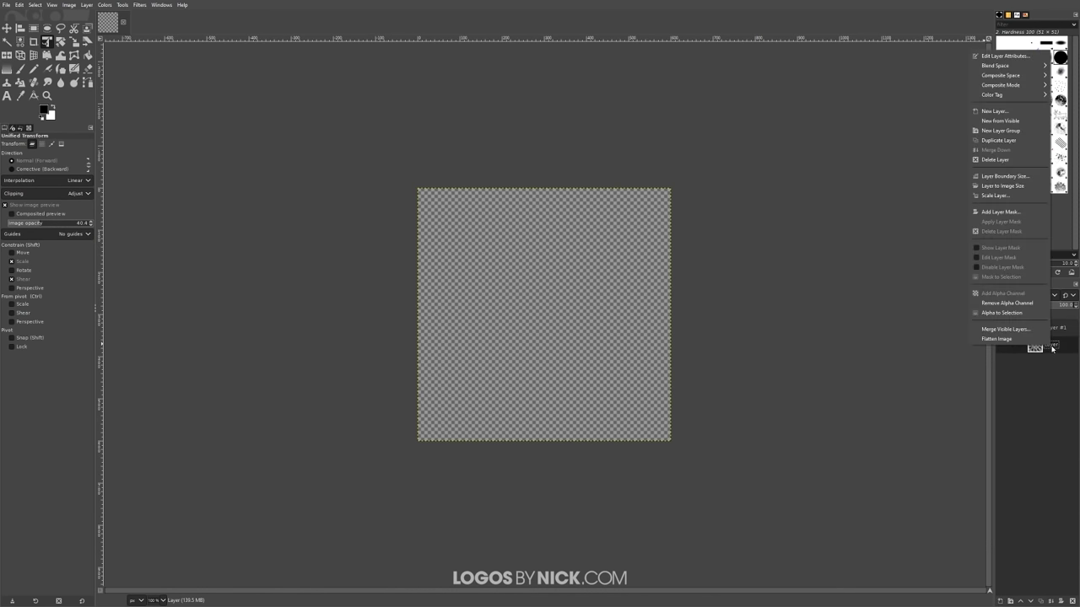
{"action": "left_click", "coordinate": [1013, 313]}
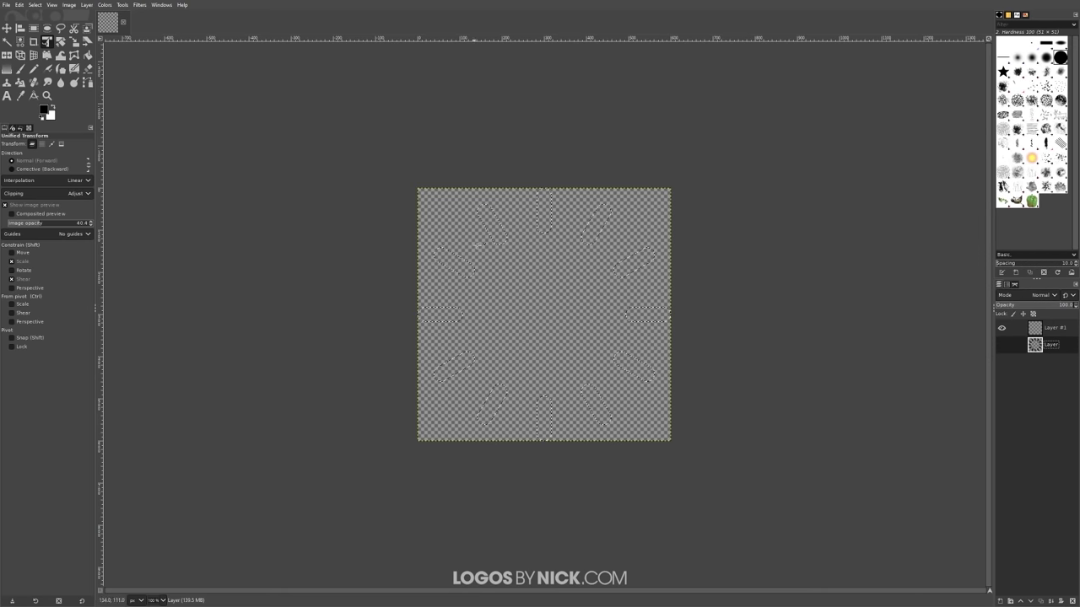
{"action": "left_click", "coordinate": [1055, 332]}
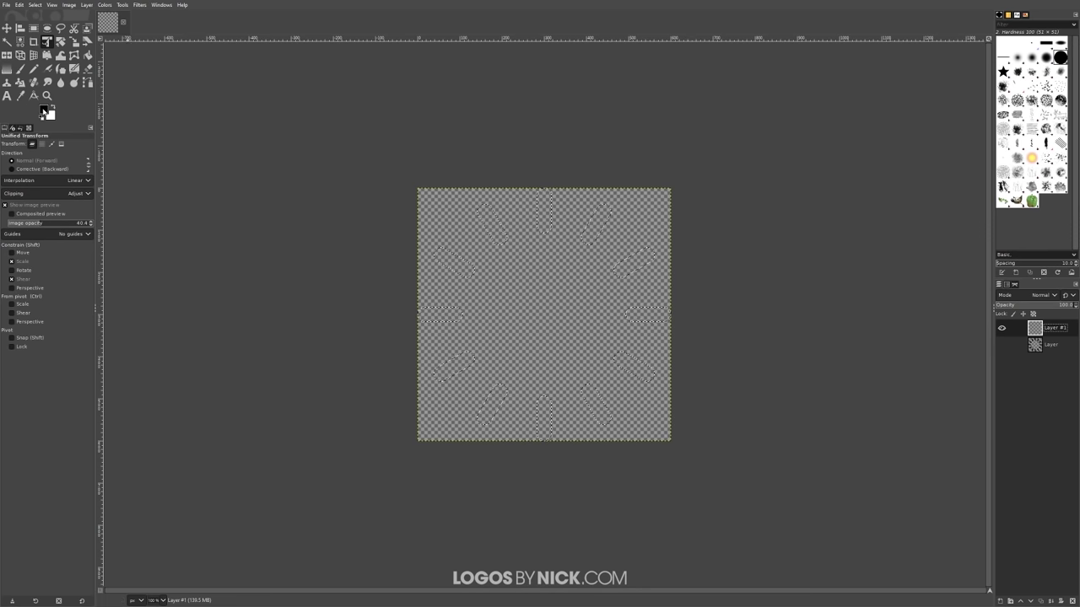
Set the foreground colour to light grey bdbdbd.
{"action": "left_click", "coordinate": [44, 110]}
{"action": "left_click", "coordinate": [117, 153]}
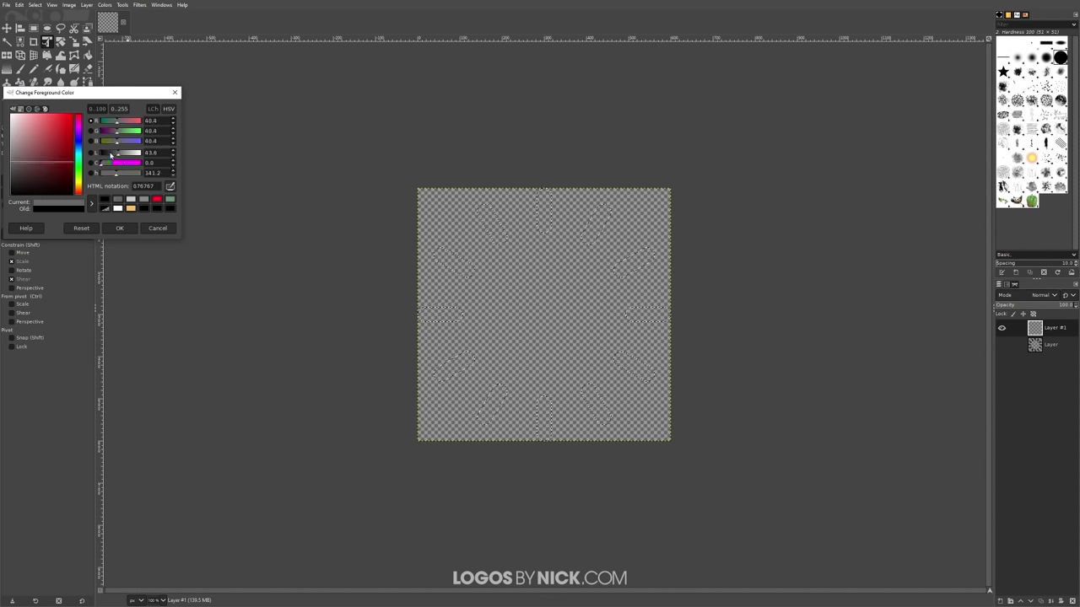
{"action": "left_click_drag", "start_coordinate": [120, 158], "coordinate": [119, 158]}
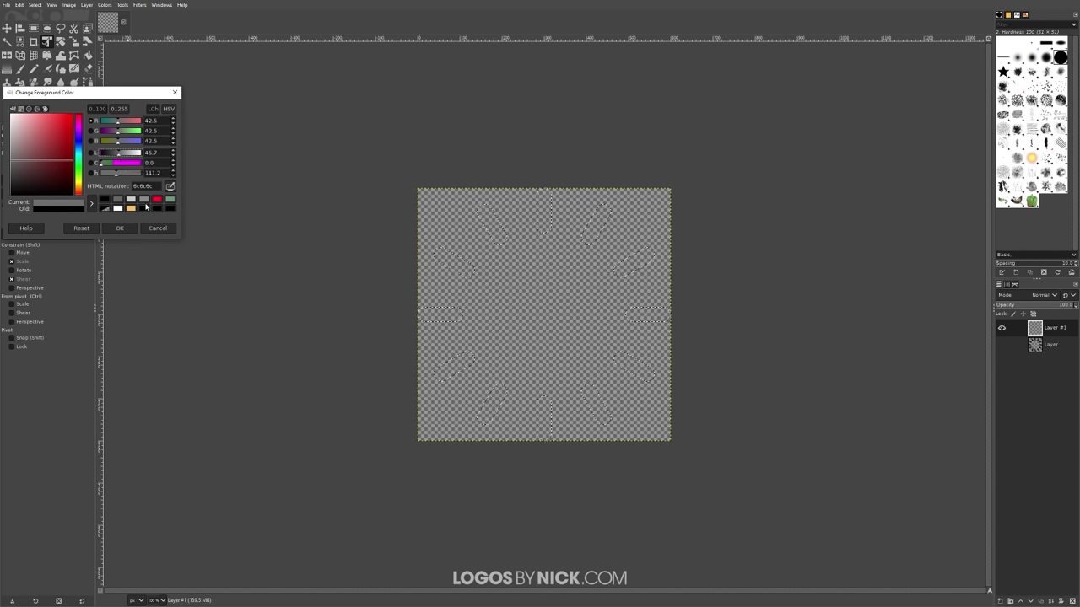
{"action": "left_click_drag", "start_coordinate": [126, 156], "coordinate": [133, 157]}
{"action": "left_click", "coordinate": [119, 228]}
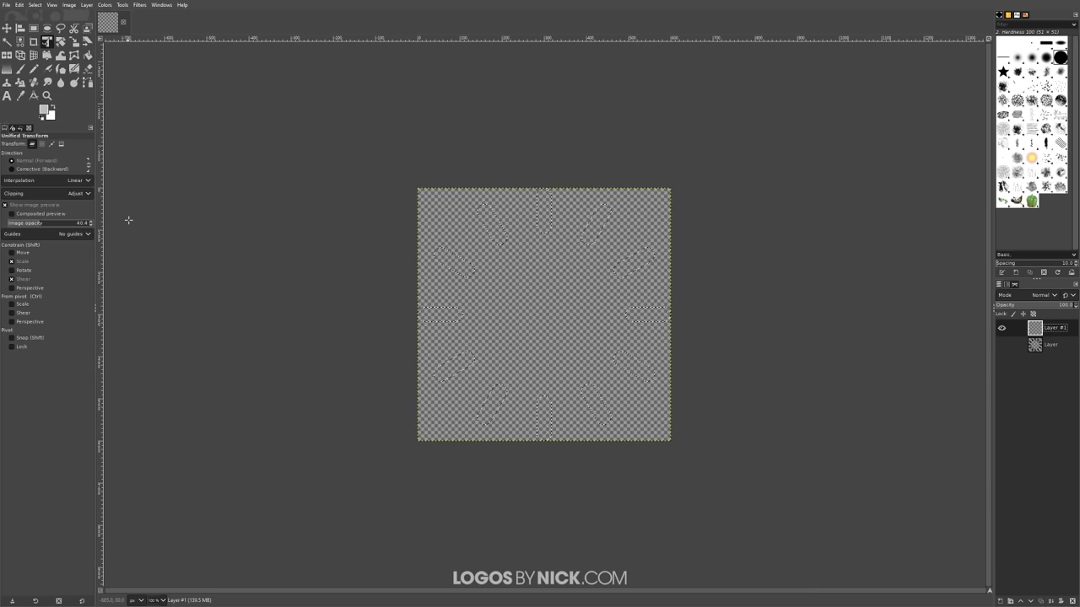
Fill the twelve bar shapes on Layer #1 with the light grey.
{"action": "left_click", "coordinate": [18, 6]}
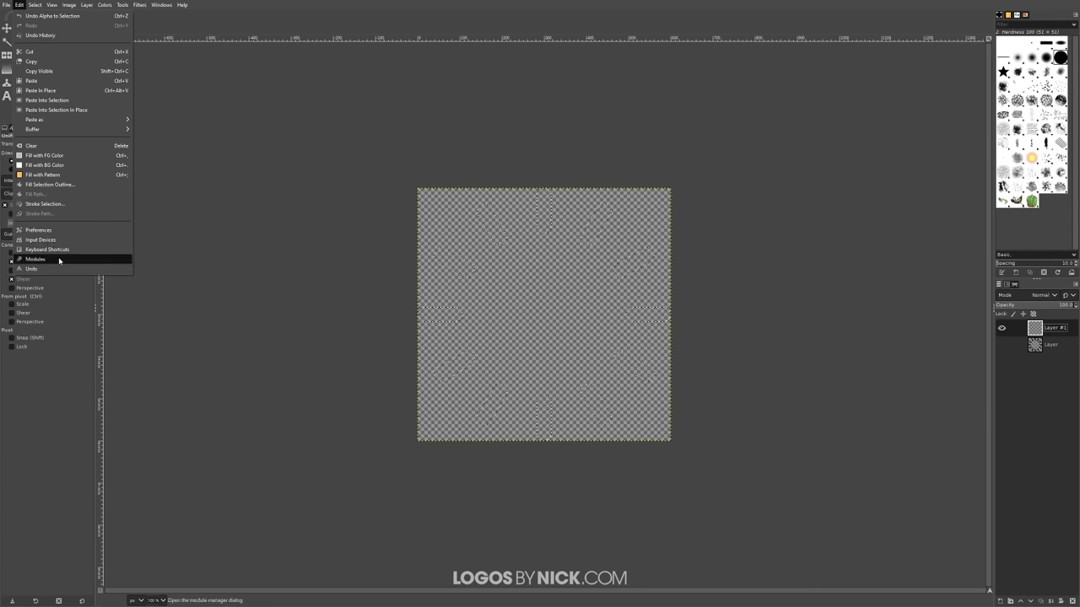
{"action": "left_click", "coordinate": [62, 156]}
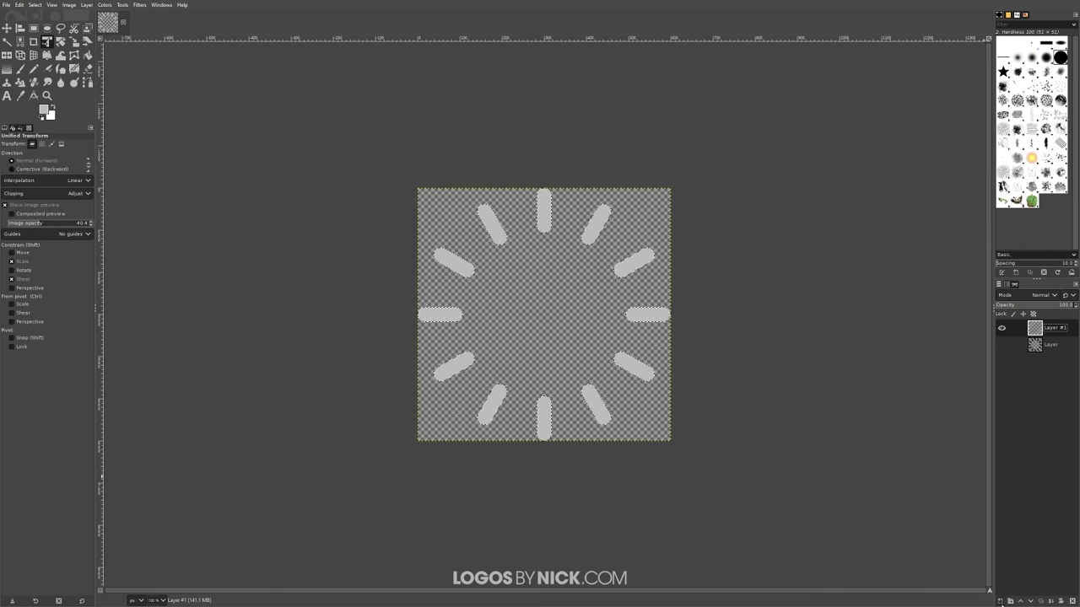
{"action": "left_click", "coordinate": [1002, 600]}
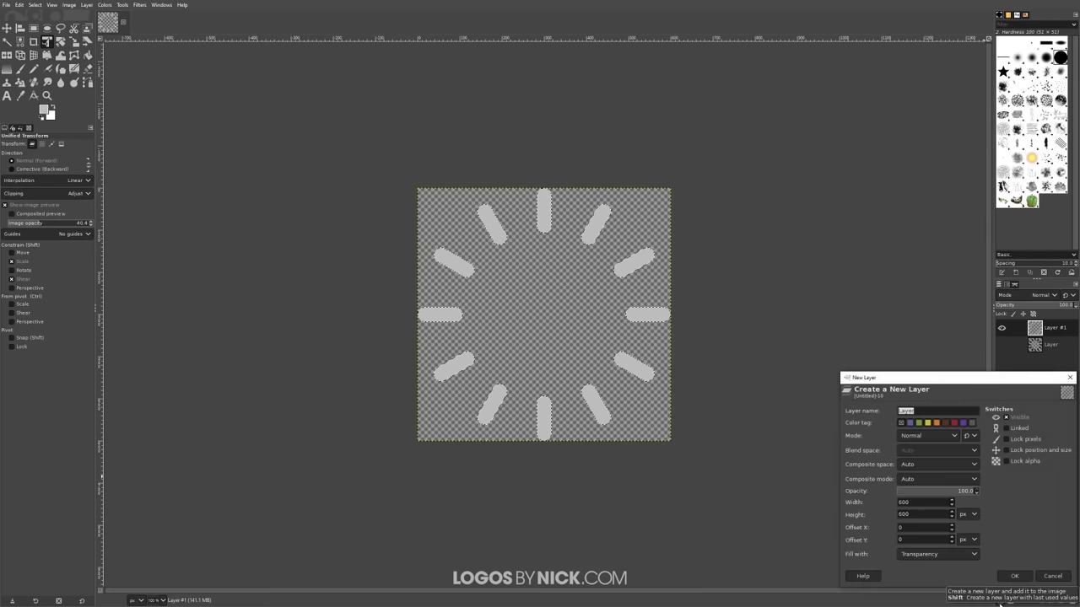
Add Layer #2 and fill the twelve bar shapes on it with dark grey 505050.
{"action": "left_click", "coordinate": [1015, 577]}
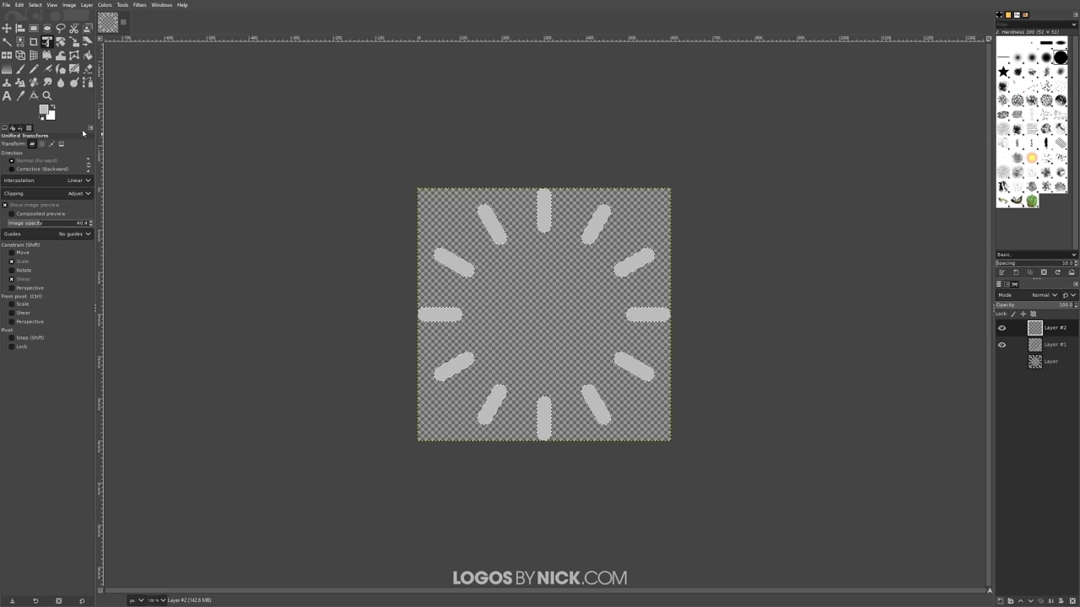
{"action": "left_click", "coordinate": [51, 119]}
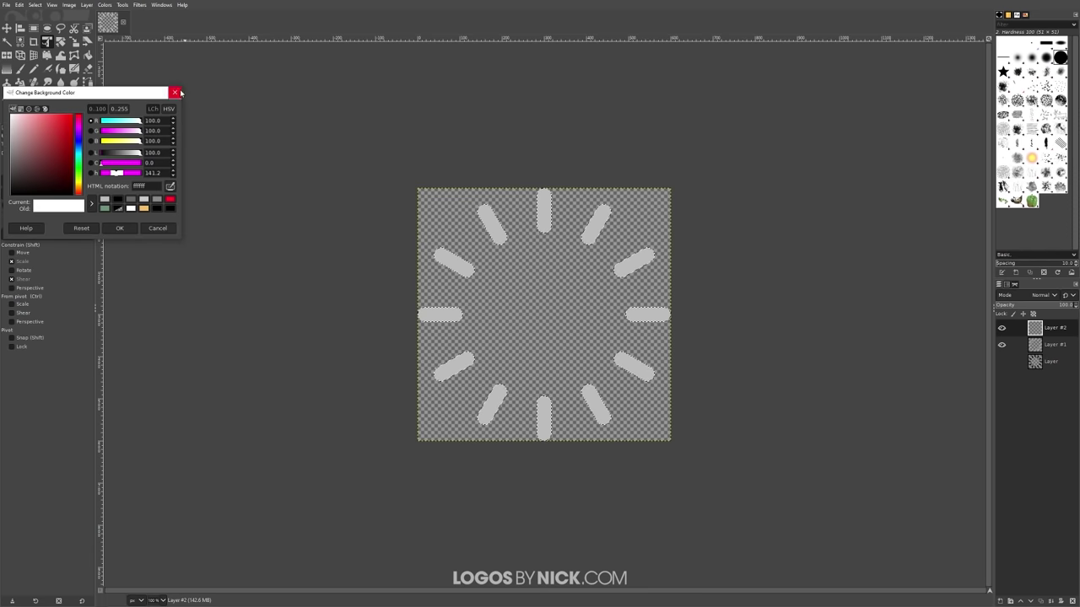
{"action": "left_click", "coordinate": [175, 92]}
{"action": "left_click", "coordinate": [43, 110]}
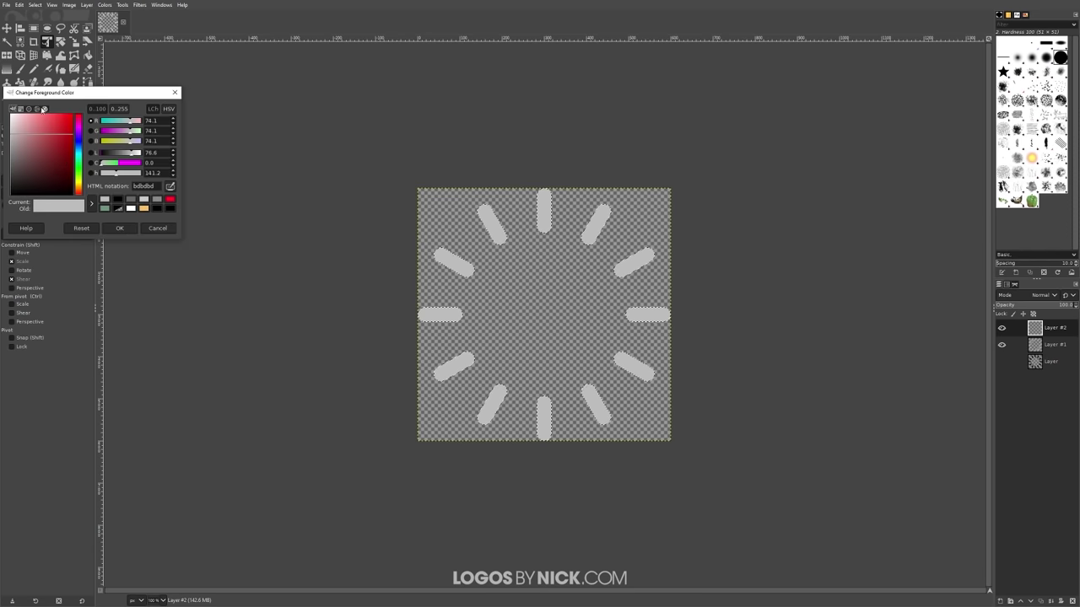
{"action": "left_click_drag", "start_coordinate": [132, 153], "coordinate": [114, 154]}
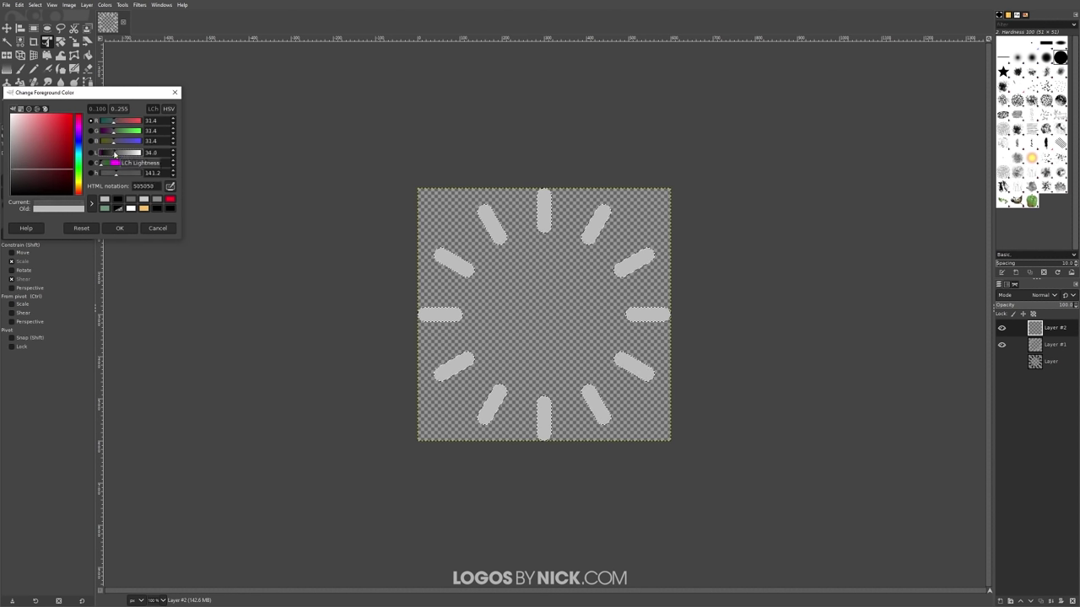
{"action": "left_click", "coordinate": [120, 229]}
{"action": "left_click", "coordinate": [19, 5]}
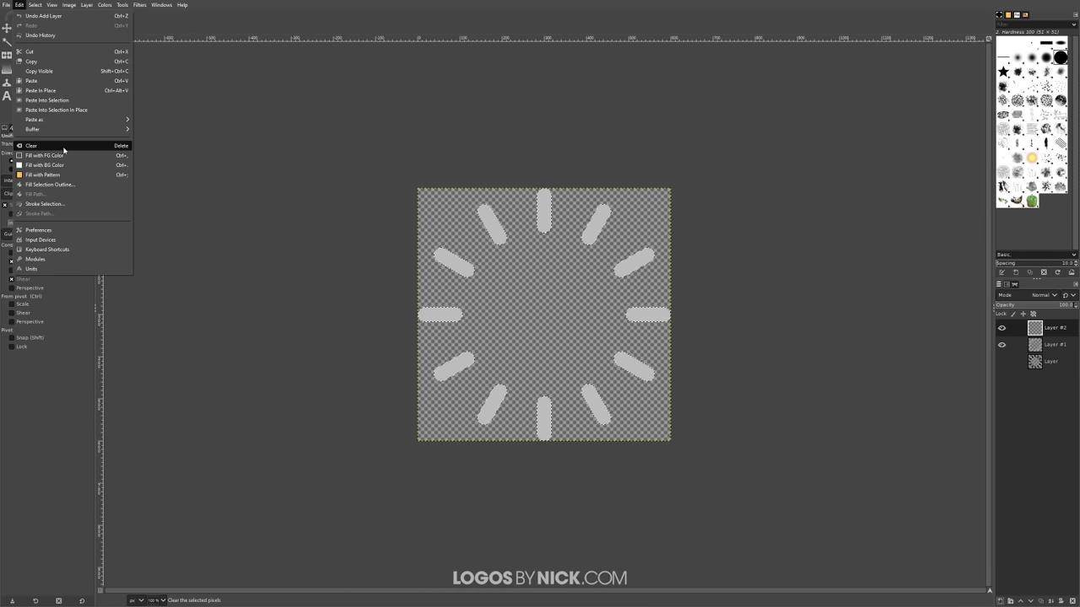
{"action": "left_click", "coordinate": [56, 156]}
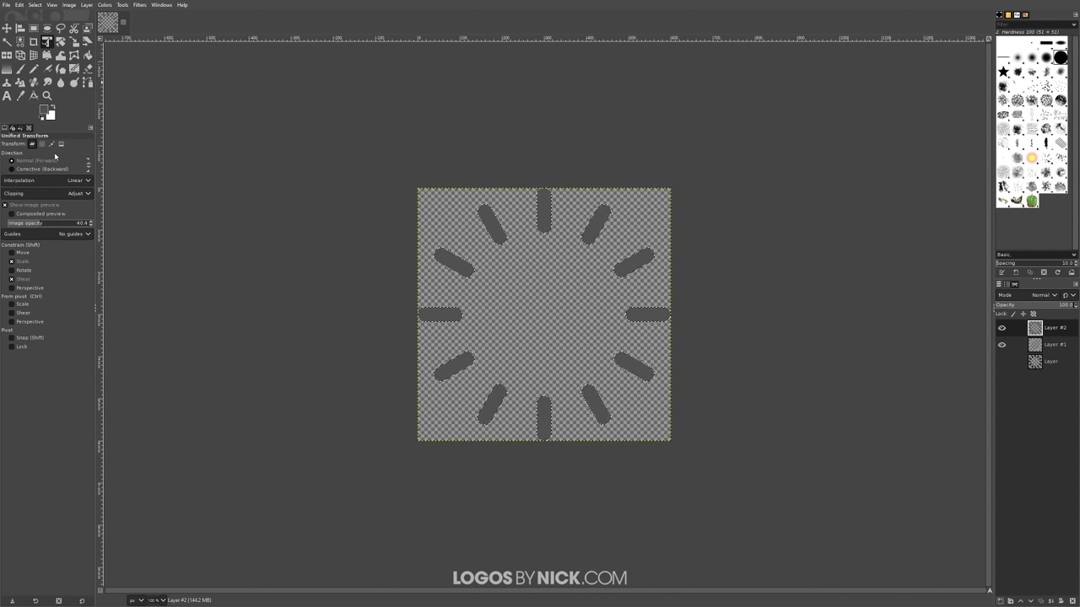
Delete the original black bars layer and rename the two layers Light Gray and Dark Gray.
{"action": "left_click", "coordinate": [1061, 363]}
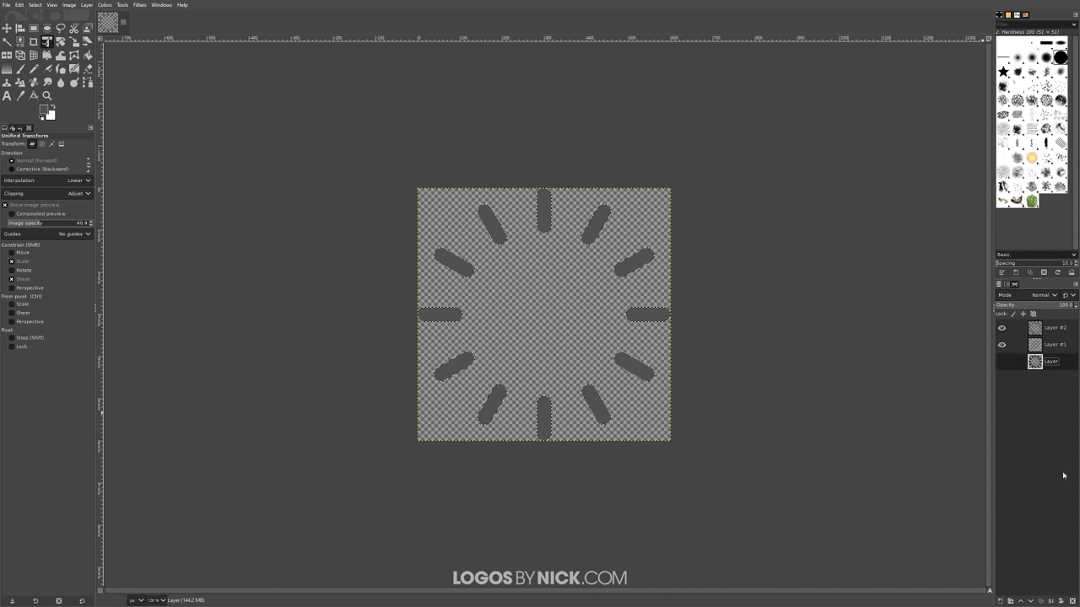
{"action": "left_click", "coordinate": [1072, 600]}
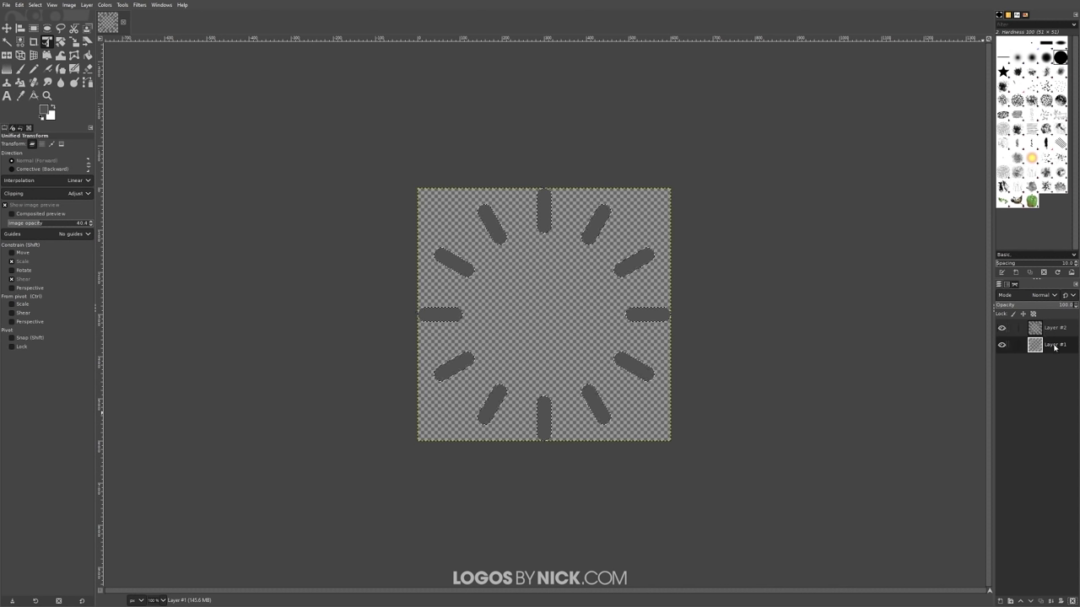
{"action": "double_click", "coordinate": [1054, 347]}
{"action": "type", "text": "Light Gray"}
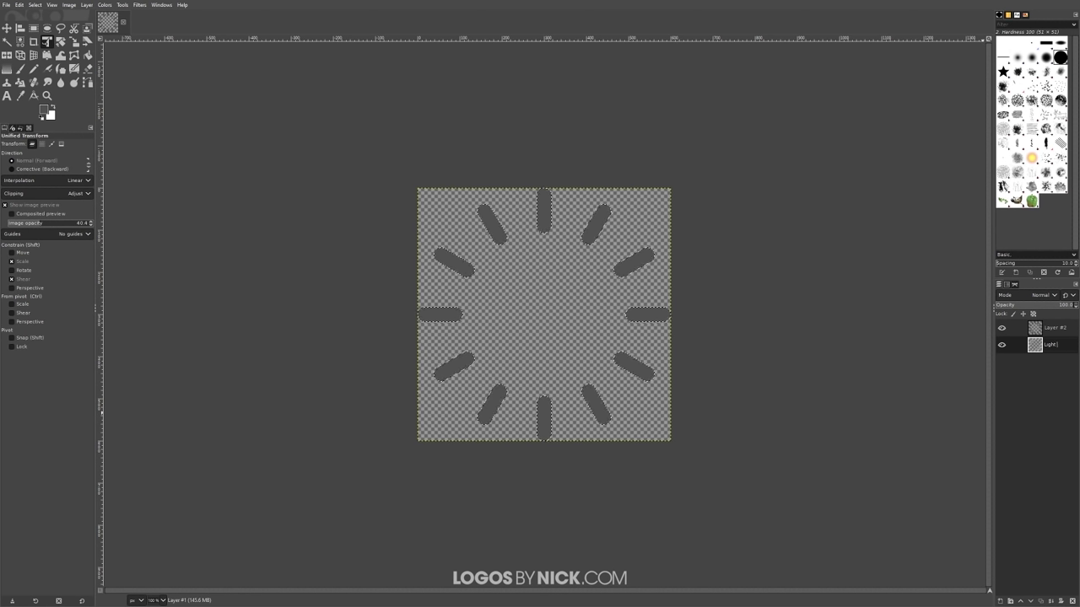
{"action": "key", "text": "Return"}
{"action": "double_click", "coordinate": [1053, 329]}
{"action": "type", "text": "Dark Gray"}
{"action": "key", "text": "Return"}
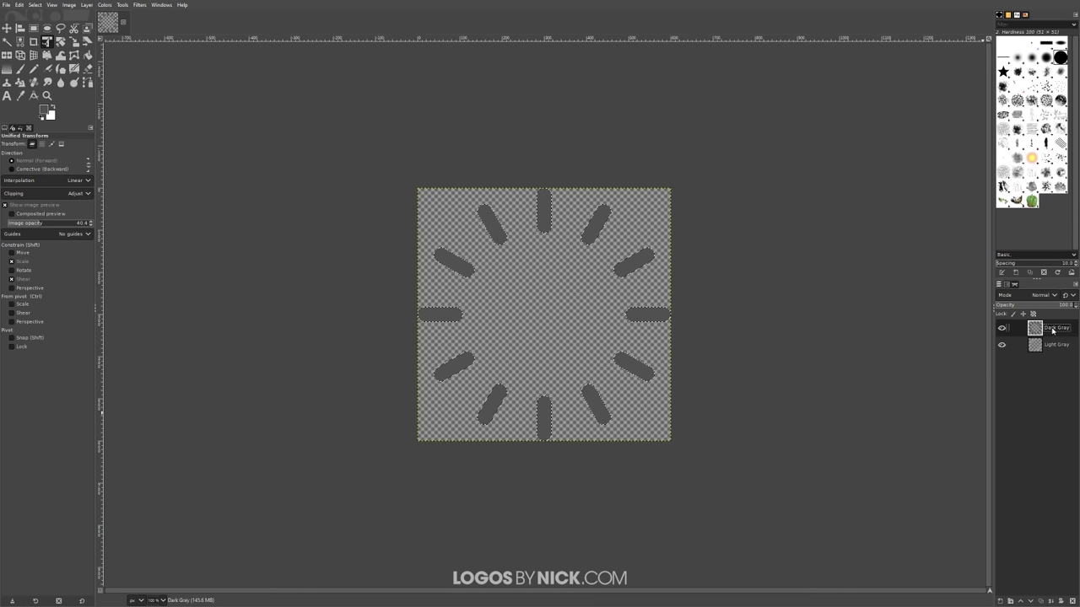
Hide the Dark Gray layer and clear the selection with Select > None.
{"action": "left_click", "coordinate": [1002, 329]}
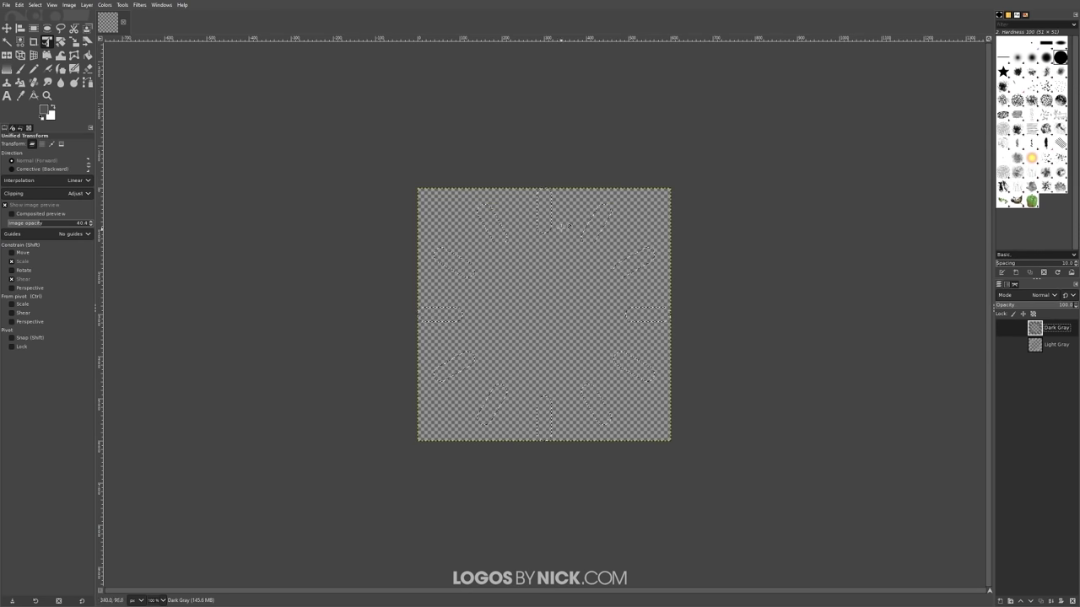
{"action": "left_click", "coordinate": [34, 5]}
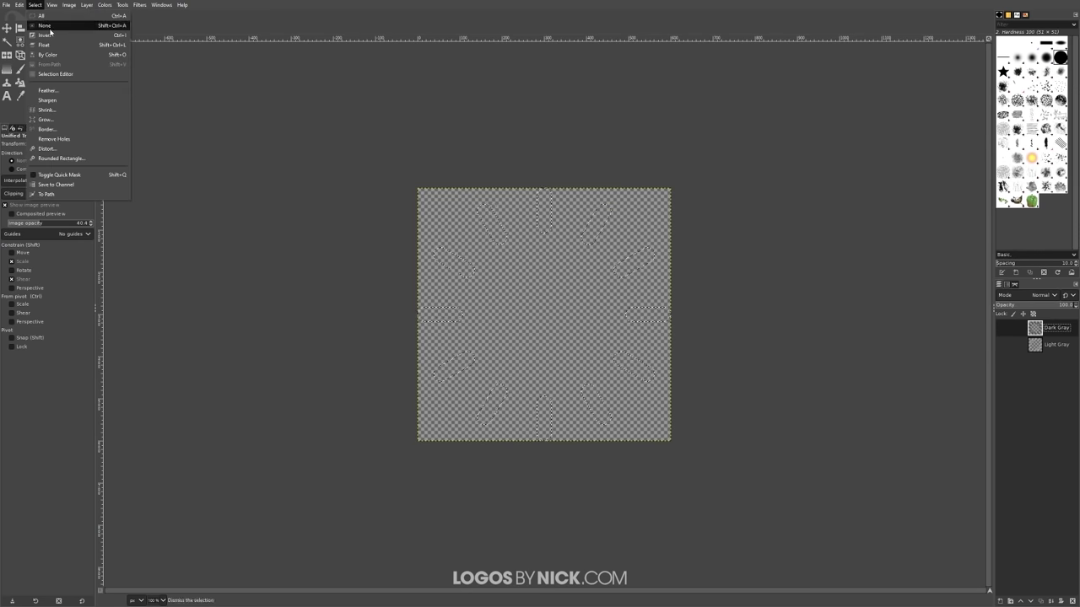
{"action": "left_click", "coordinate": [50, 26]}
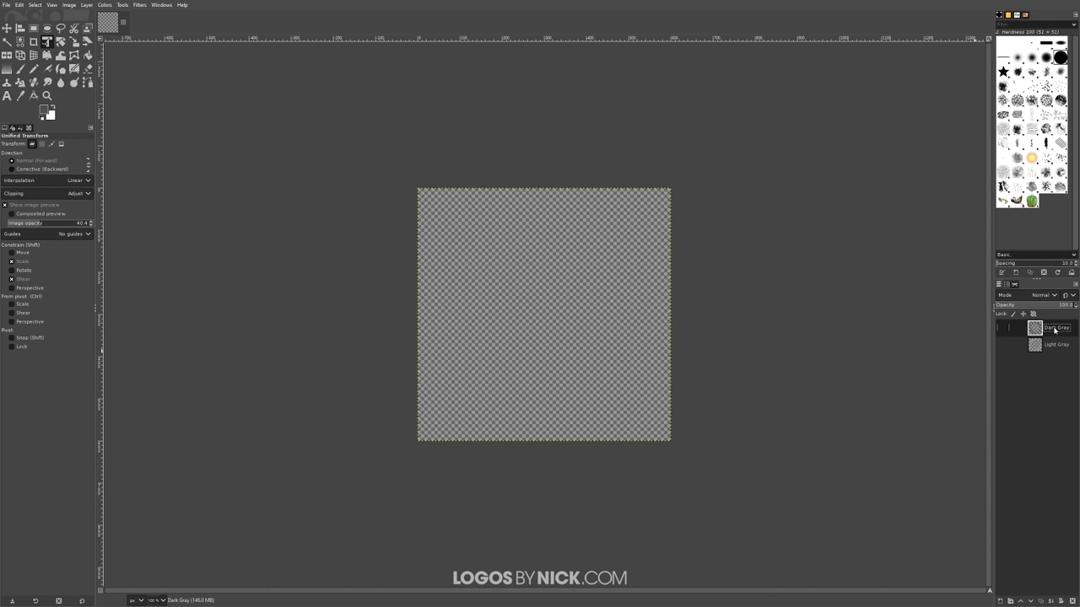
Duplicate Dark Gray and Light Gray, move Light Gray copy above Dark Gray, and make it visible.
{"action": "left_click", "coordinate": [1040, 600]}
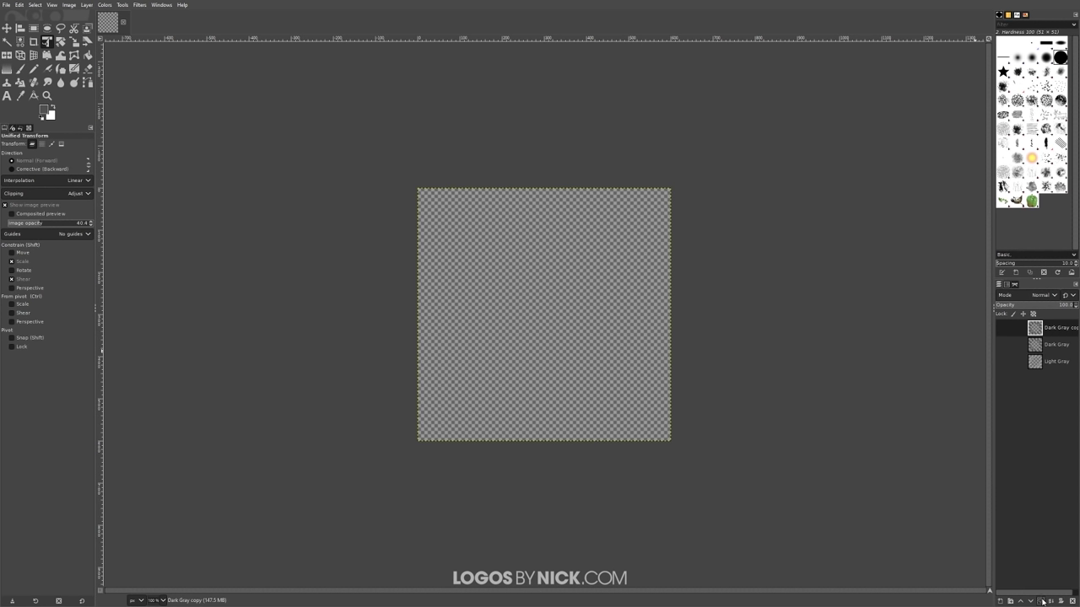
{"action": "left_click", "coordinate": [1055, 363]}
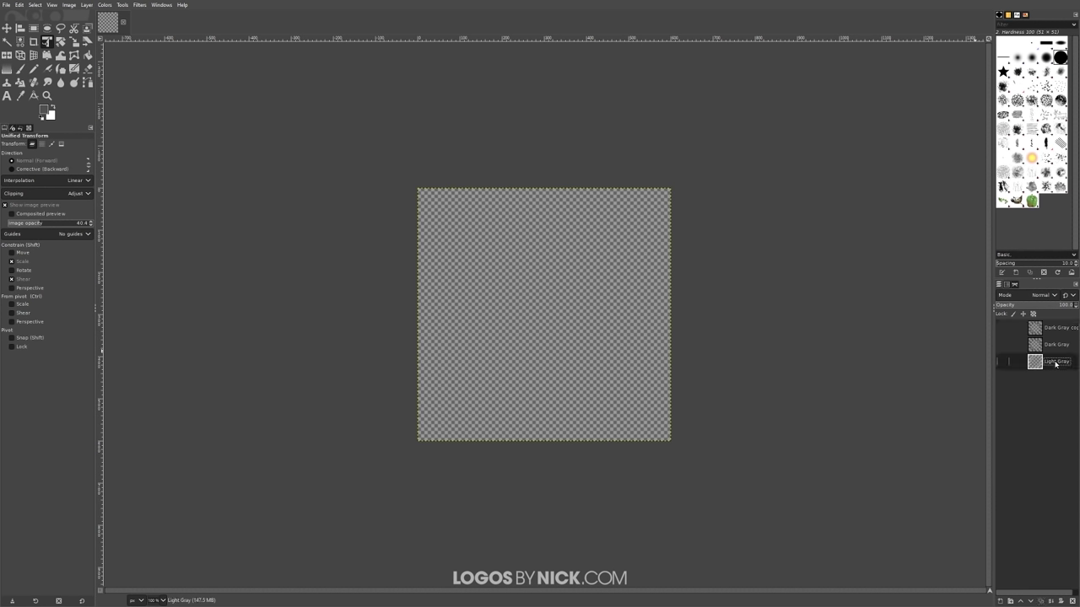
{"action": "left_click", "coordinate": [1040, 600]}
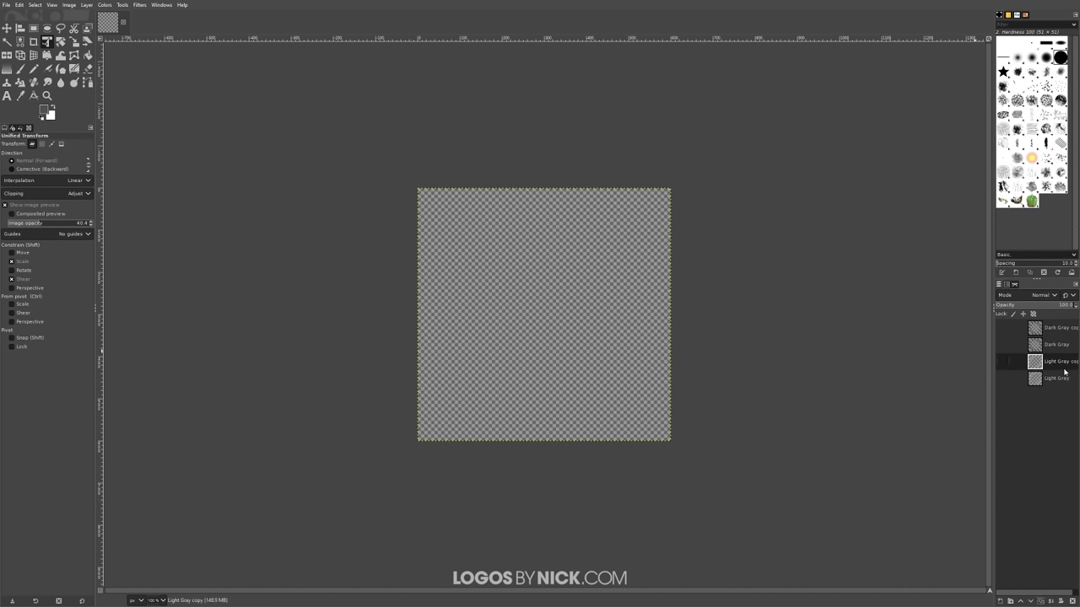
{"action": "left_click_drag", "start_coordinate": [1056, 367], "coordinate": [1056, 341]}
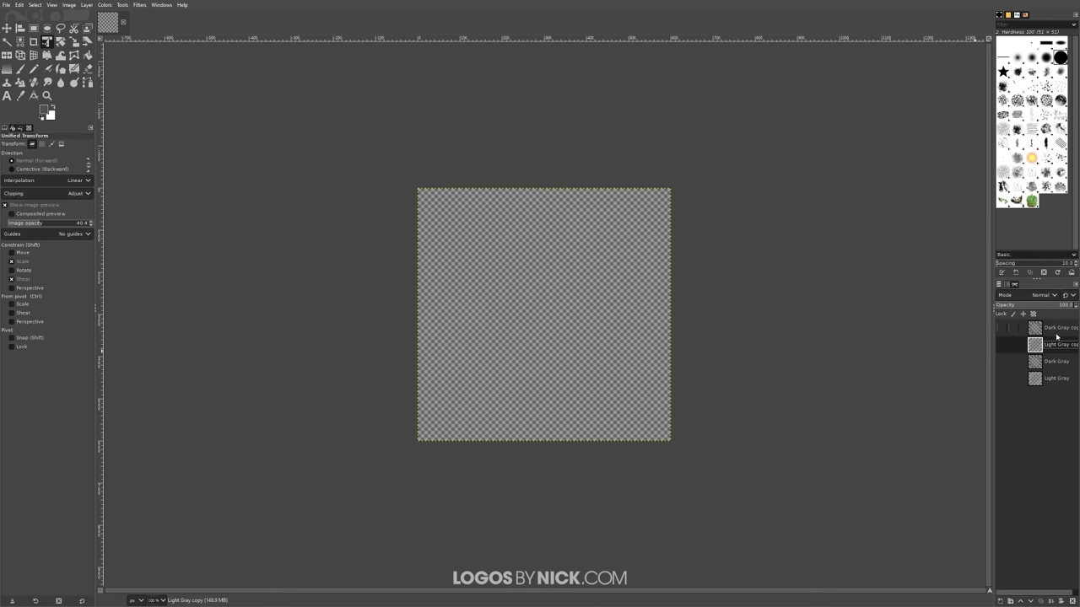
{"action": "left_click", "coordinate": [1002, 345]}
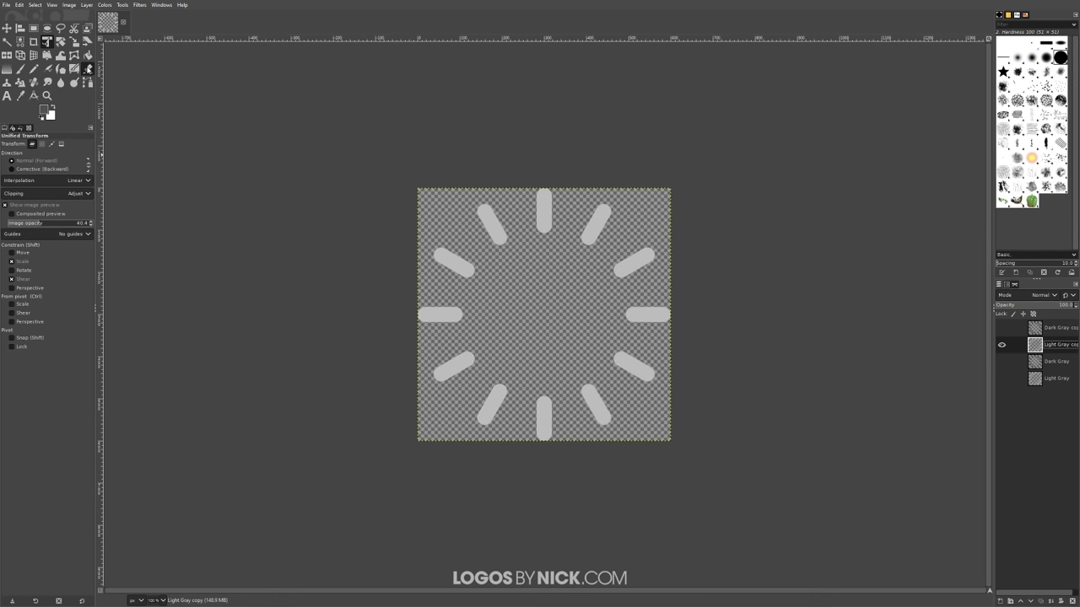
Set the Eraser brush to about size 86 and erase the top bar on Light Gray copy.
{"action": "left_click", "coordinate": [87, 69]}
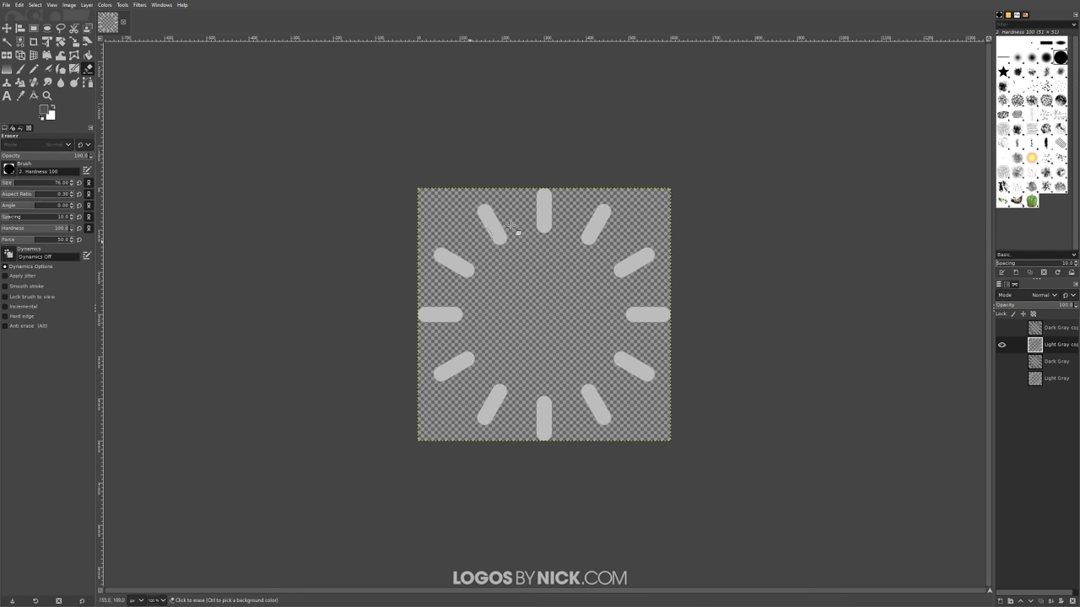
{"action": "scroll", "coordinate": [557, 236], "scroll_direction": "up", "scroll_amount": 4}
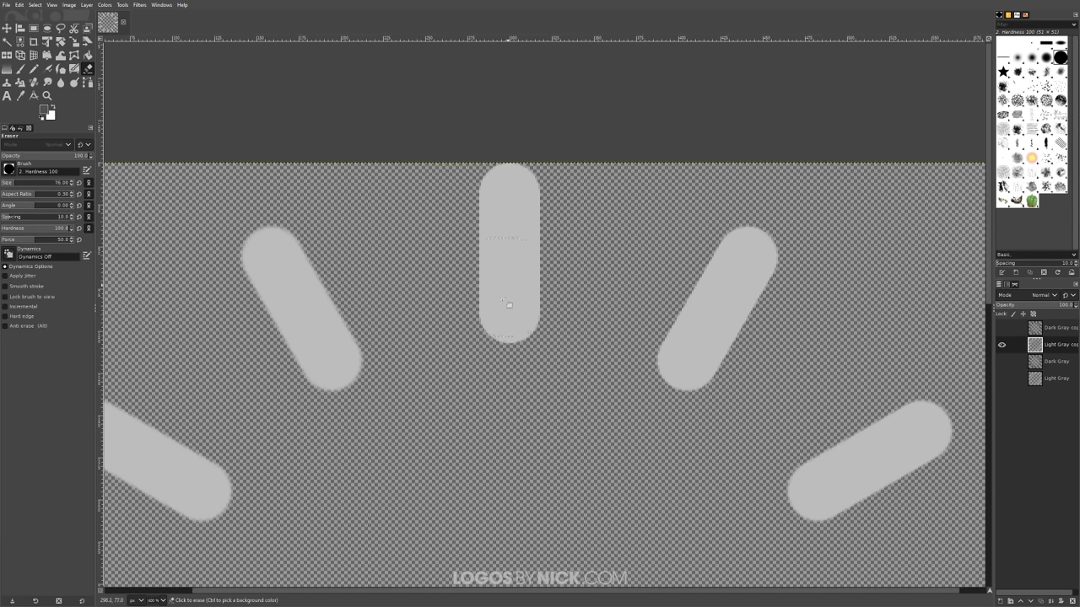
{"action": "scroll", "coordinate": [520, 291], "scroll_direction": "down", "scroll_amount": 4}
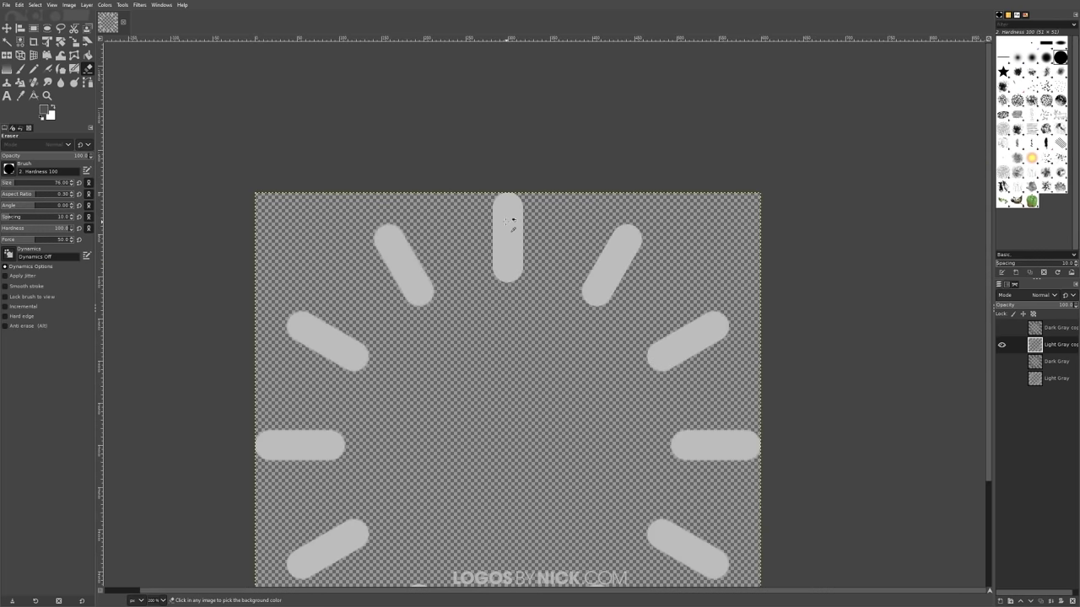
{"action": "left_click_drag", "start_coordinate": [526, 288], "coordinate": [533, 210]}
{"action": "key", "text": "bracketleft"}
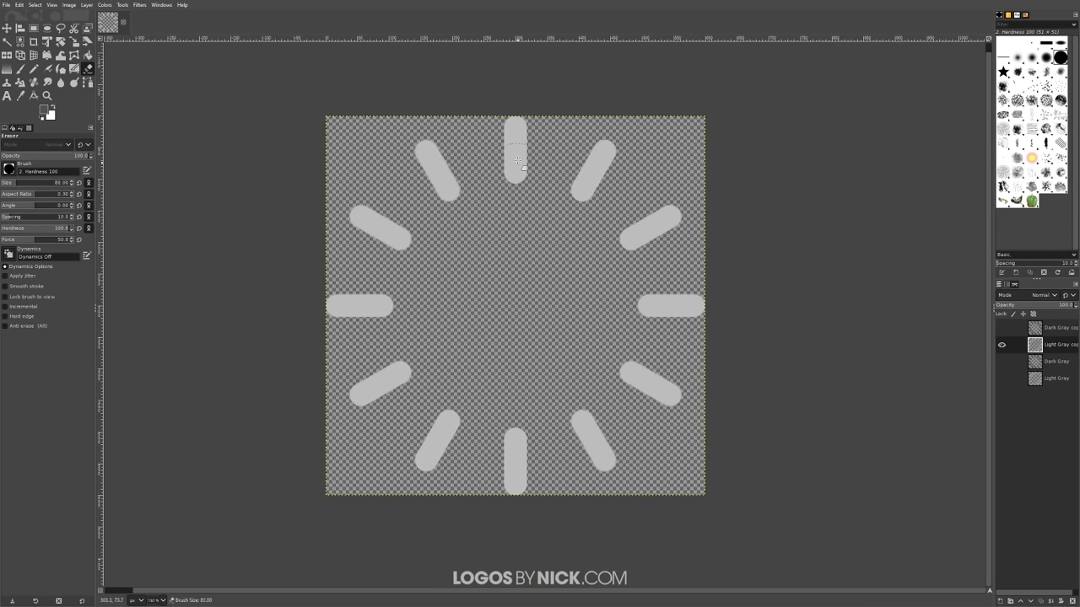
{"action": "key", "text": "bracketright"}
{"action": "key", "text": "bracketright"}
{"action": "key", "text": "bracketright"}
{"action": "key", "text": "bracketleft"}
{"action": "key", "text": "bracketleft"}
{"action": "key", "text": "bracketleft"}
{"action": "left_click_drag", "start_coordinate": [525, 94], "coordinate": [540, 156]}
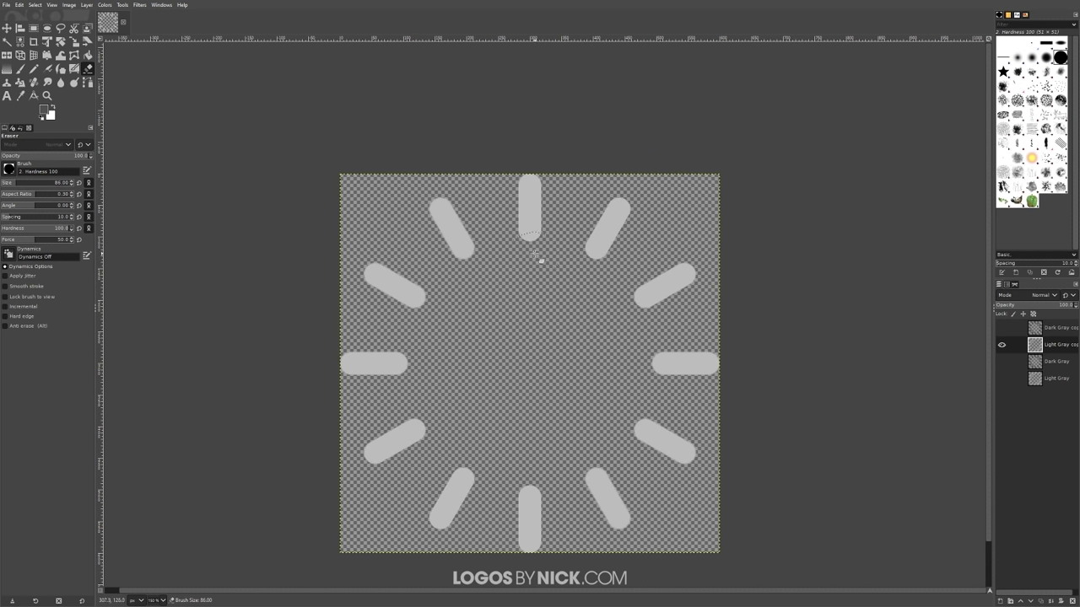
{"action": "left_click_drag", "start_coordinate": [535, 255], "coordinate": [525, 155]}
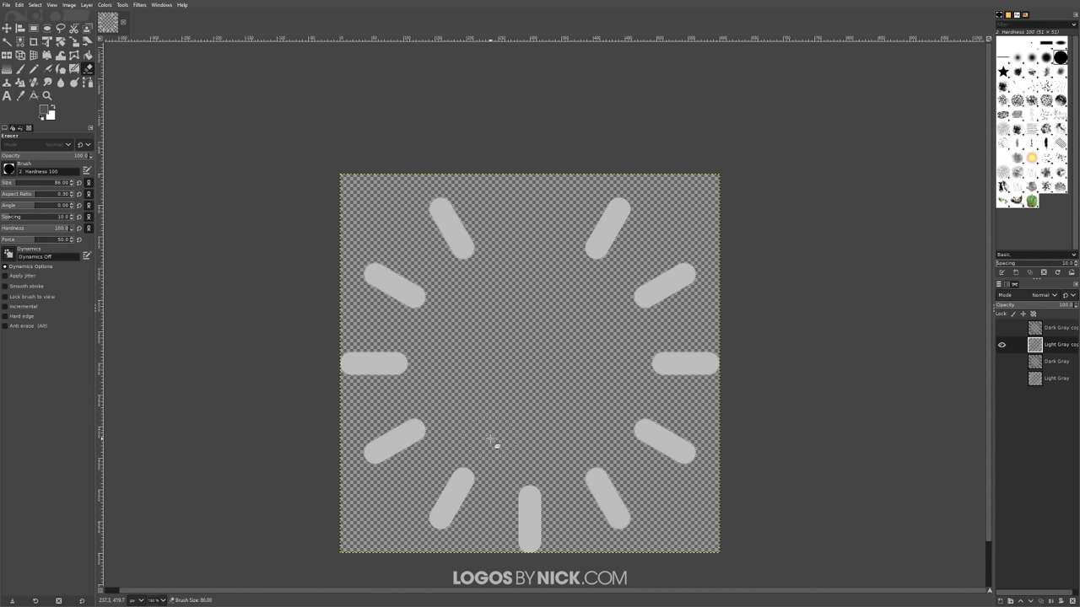
Show Dark Gray copy and erase all its dark bars, keeping only the 12 o'clock one.
{"action": "left_click", "coordinate": [1059, 332]}
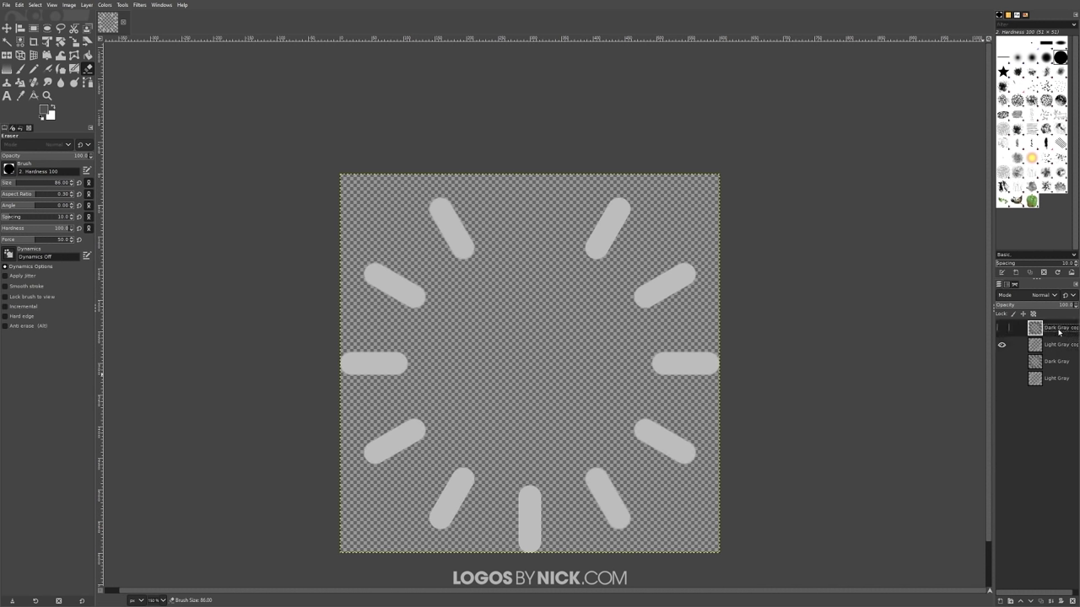
{"action": "left_click", "coordinate": [1002, 328]}
{"action": "scroll", "coordinate": [550, 251], "scroll_direction": "down", "scroll_amount": 1}
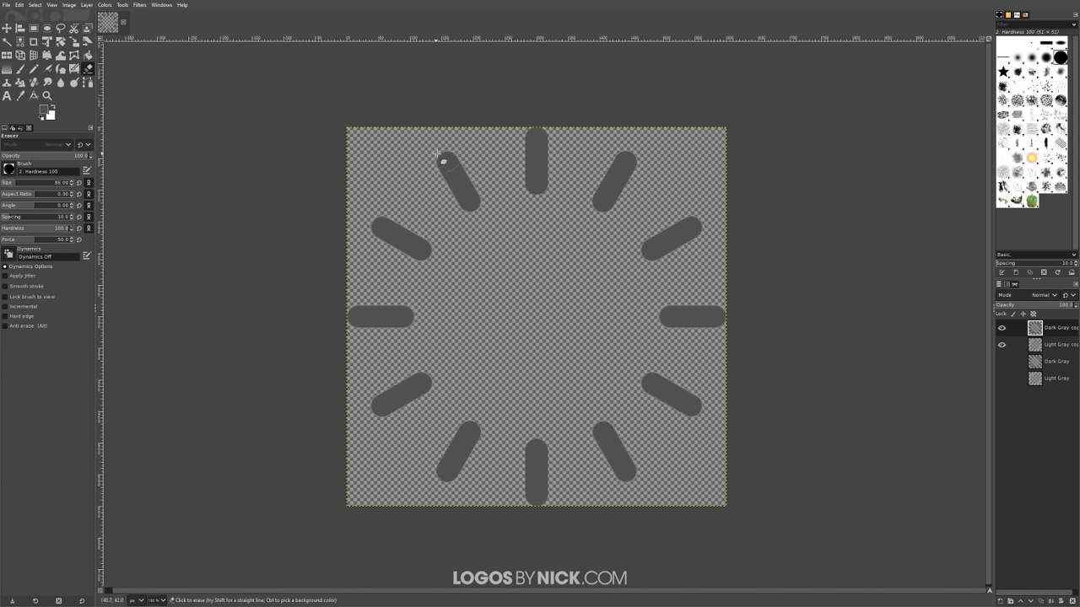
{"action": "left_click_drag", "start_coordinate": [444, 161], "coordinate": [469, 201]}
{"action": "left_click_drag", "start_coordinate": [426, 251], "coordinate": [371, 223]}
{"action": "left_click_drag", "start_coordinate": [410, 317], "coordinate": [332, 313]}
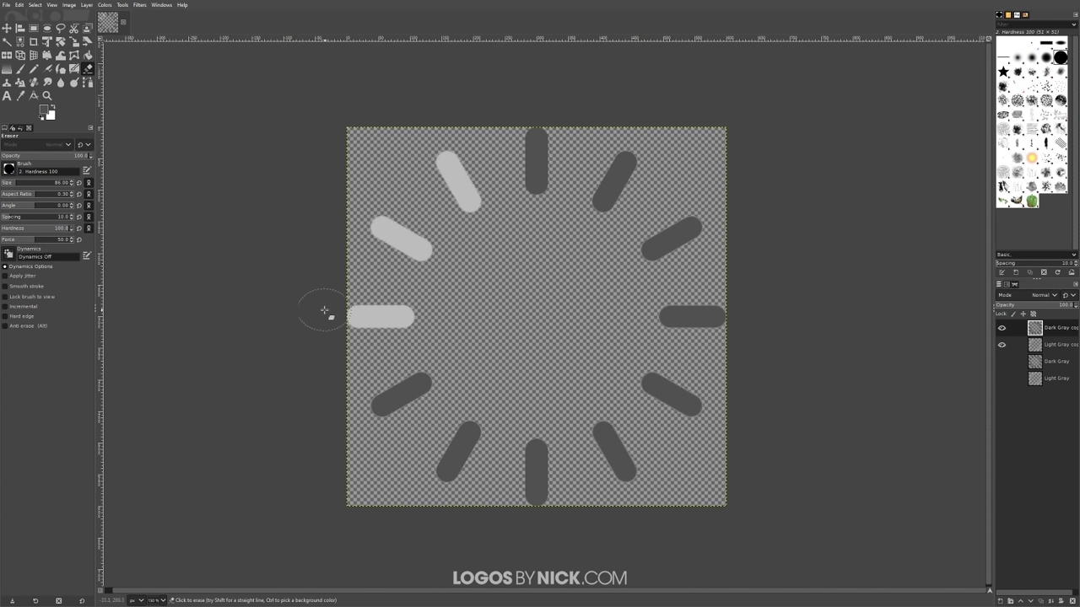
{"action": "left_click_drag", "start_coordinate": [428, 380], "coordinate": [377, 406]}
{"action": "left_click_drag", "start_coordinate": [477, 428], "coordinate": [445, 474]}
{"action": "left_click_drag", "start_coordinate": [530, 455], "coordinate": [551, 436]}
{"action": "mouse_move", "coordinate": [700, 412]}
{"action": "left_mouse_down"}
{"action": "mouse_move", "coordinate": [651, 392]}
{"action": "mouse_move", "coordinate": [737, 333]}
{"action": "mouse_move", "coordinate": [665, 319]}
{"action": "mouse_move", "coordinate": [696, 225]}
{"action": "left_mouse_up"}
{"action": "left_click_drag", "start_coordinate": [629, 157], "coordinate": [597, 208]}
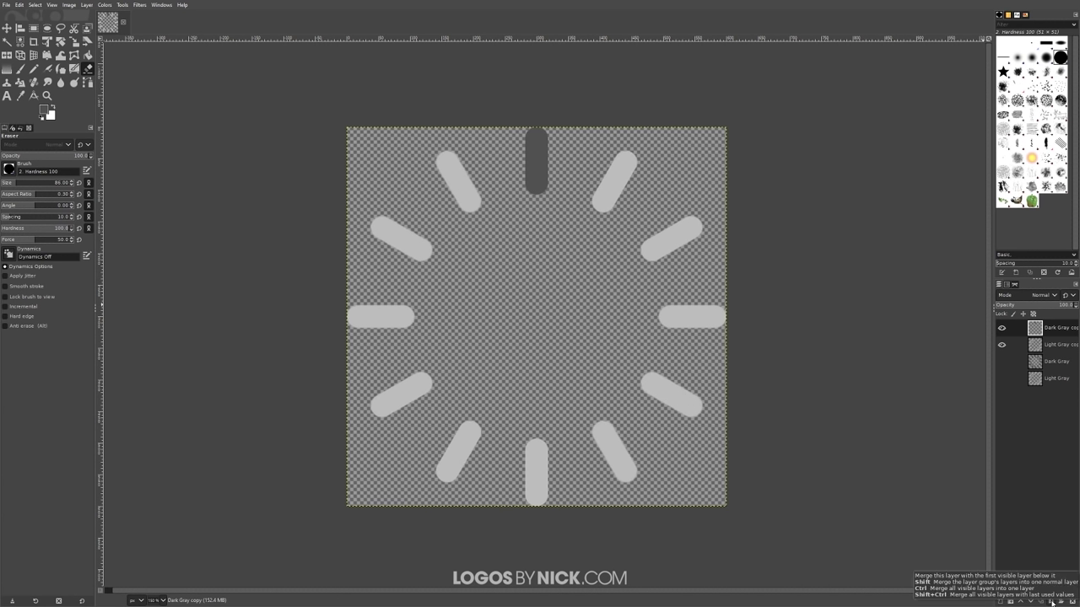
Merge Dark Gray copy down into Light Gray copy and name the merged layer 1.
{"action": "left_click", "coordinate": [1052, 601]}
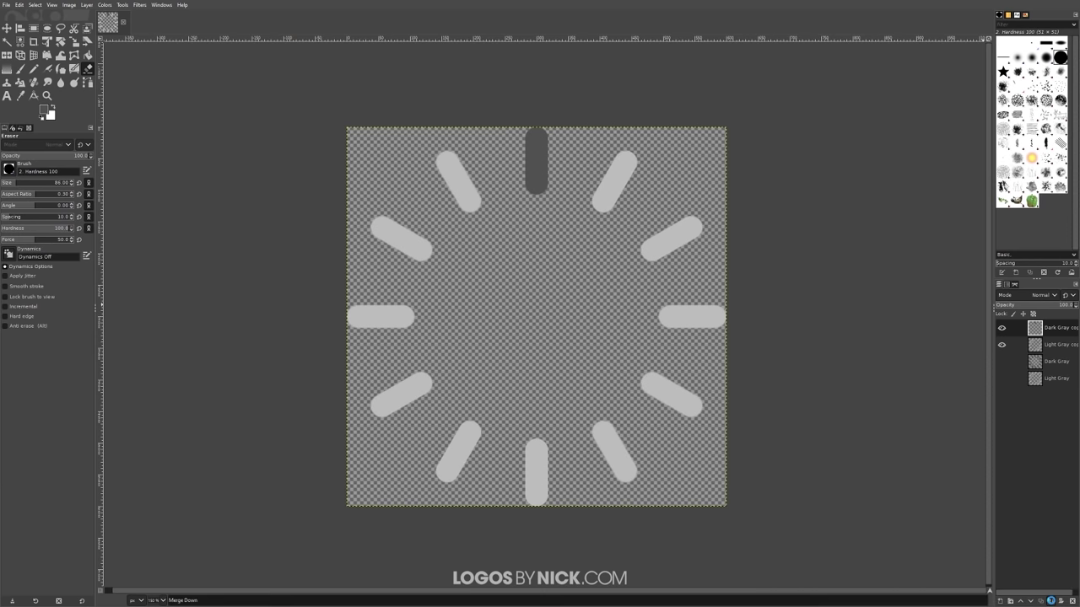
{"action": "double_click", "coordinate": [1060, 328]}
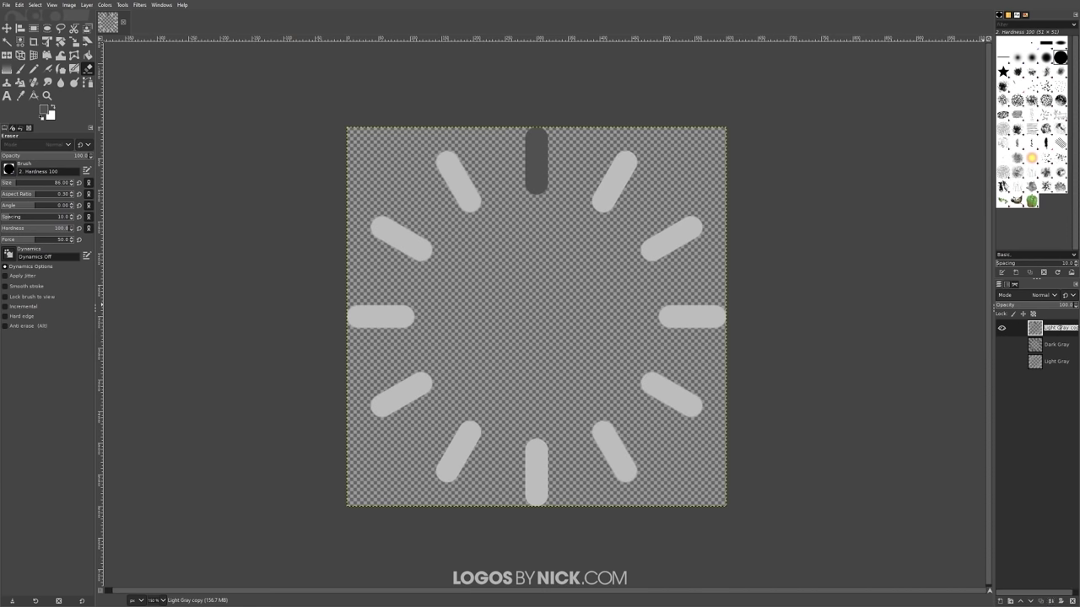
{"action": "type", "text": "1"}
{"action": "key", "text": "Return"}
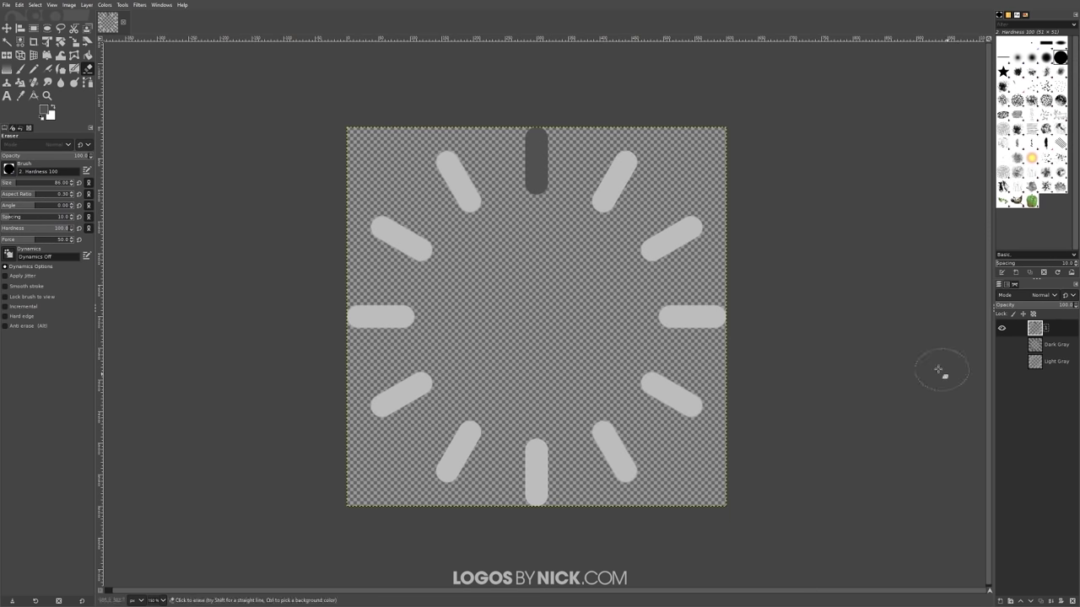
Hide layer 1, stack fresh Dark Gray and Light Gray copies on top, and erase the 1 o'clock light bar.
{"action": "left_click", "coordinate": [1001, 329]}
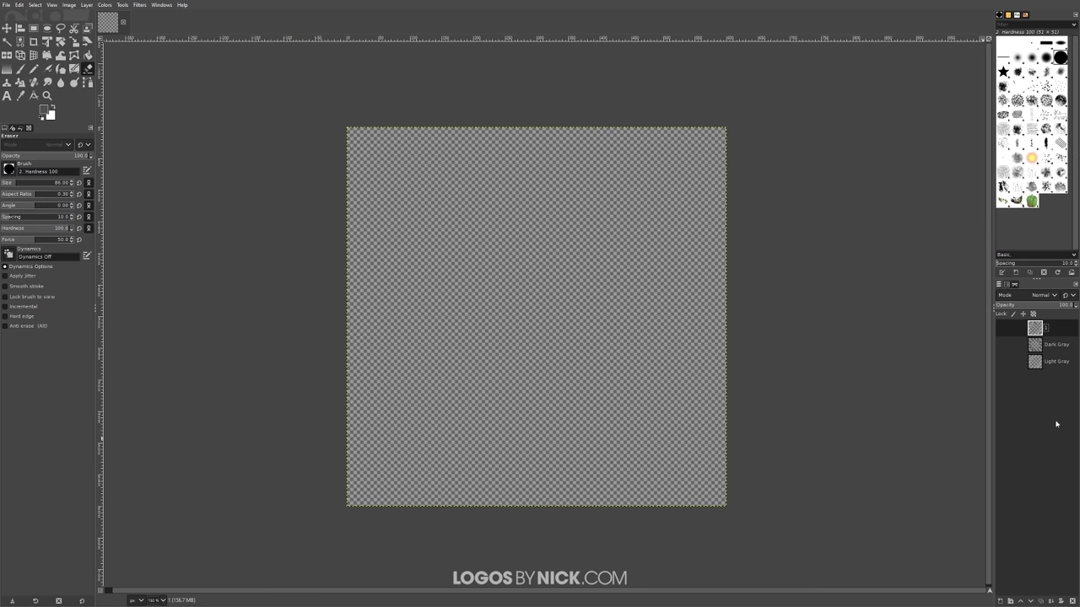
{"action": "left_click", "coordinate": [1056, 344]}
{"action": "left_click", "coordinate": [1041, 601]}
{"action": "left_click_drag", "start_coordinate": [1053, 352], "coordinate": [1054, 326]}
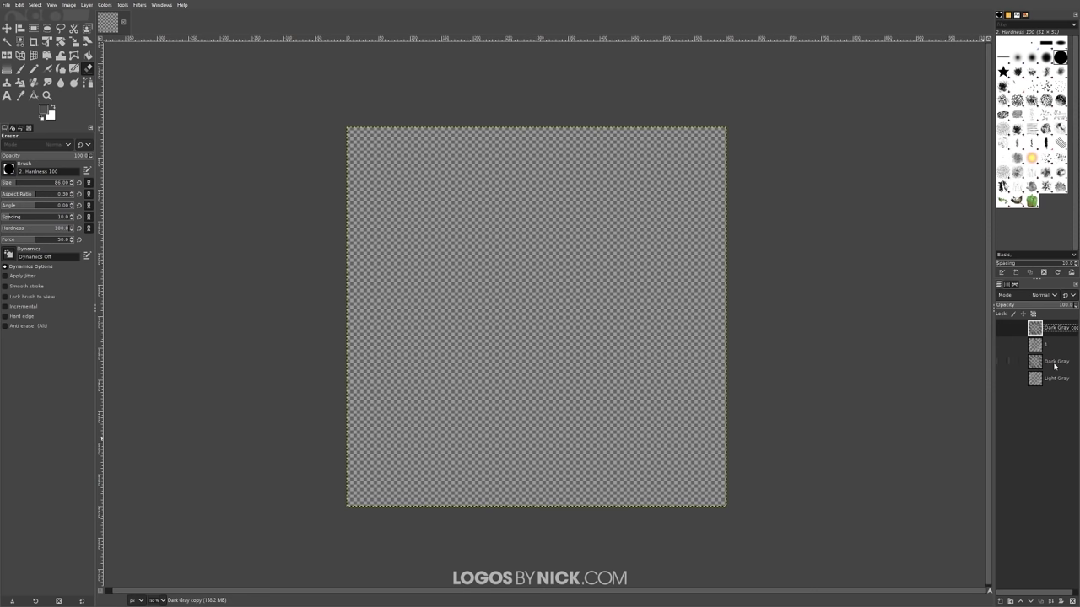
{"action": "left_click", "coordinate": [1055, 381]}
{"action": "left_click", "coordinate": [1040, 601]}
{"action": "left_click_drag", "start_coordinate": [1053, 376], "coordinate": [1055, 344]}
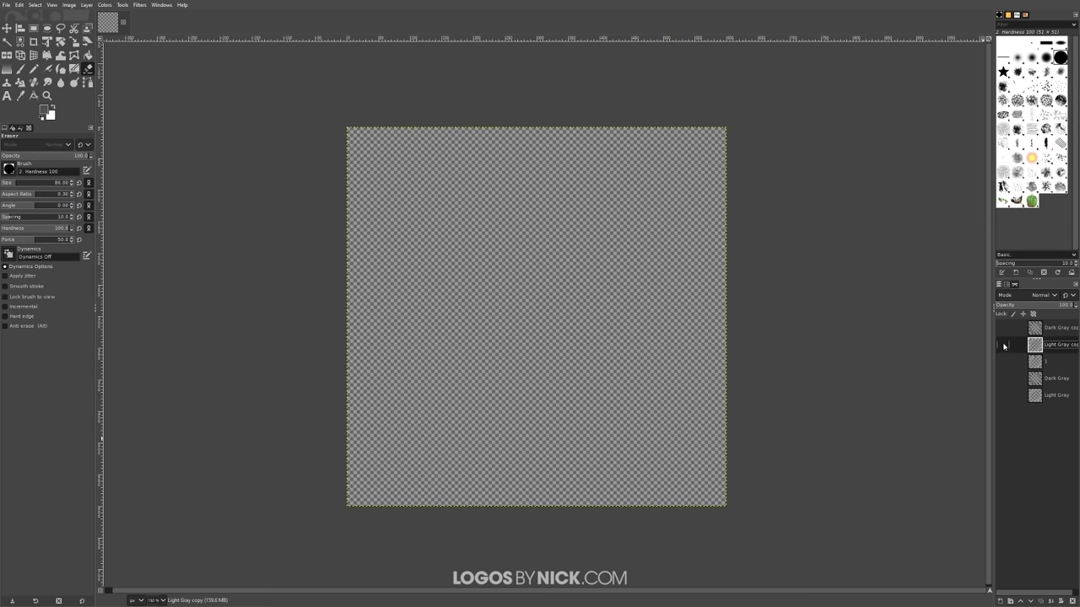
{"action": "left_click", "coordinate": [1003, 345]}
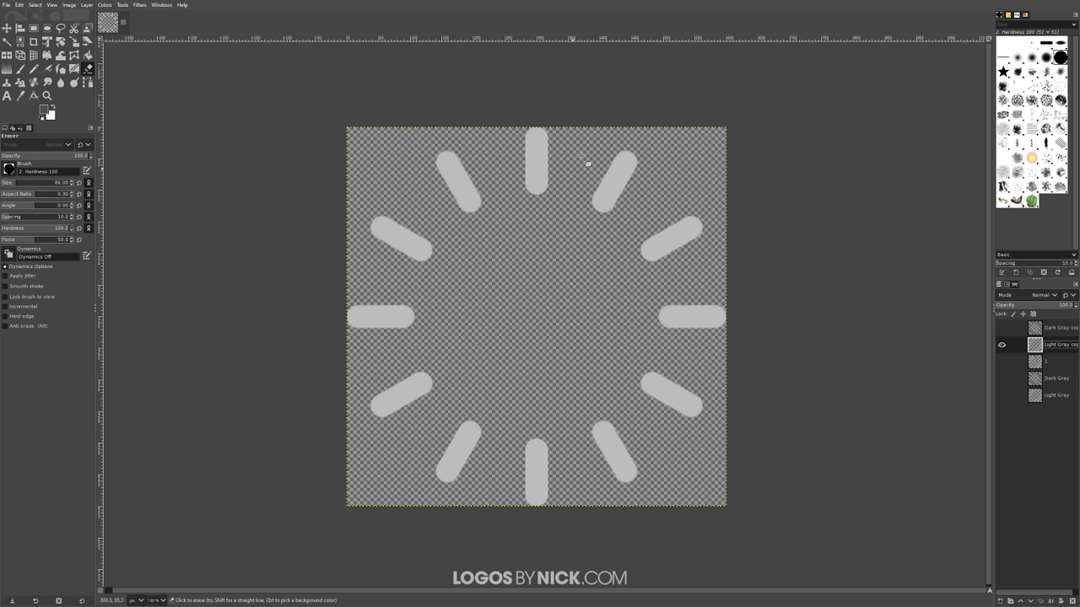
{"action": "left_click_drag", "start_coordinate": [633, 161], "coordinate": [598, 207]}
Show Dark Gray copy and erase every dark bar except the one at 1 o'clock.
{"action": "left_click", "coordinate": [1016, 329]}
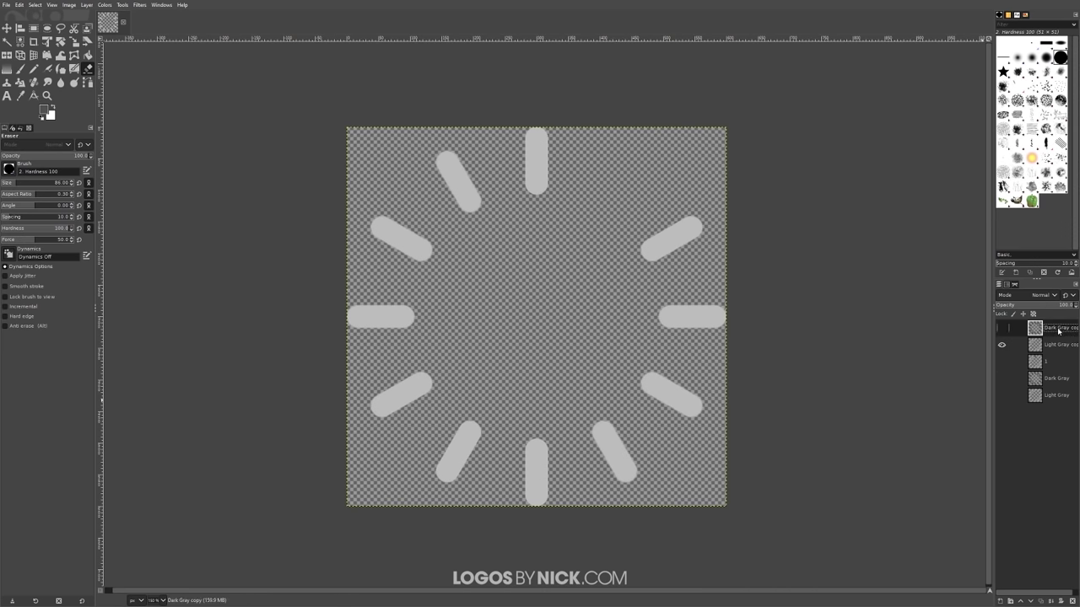
{"action": "left_click", "coordinate": [1002, 329]}
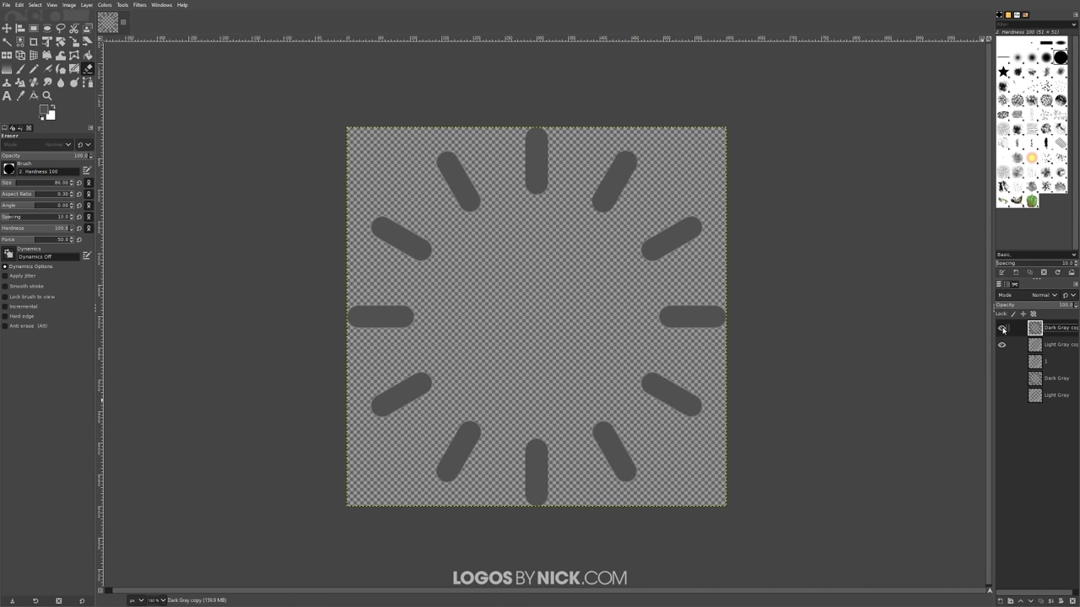
{"action": "left_click_drag", "start_coordinate": [537, 190], "coordinate": [537, 135]}
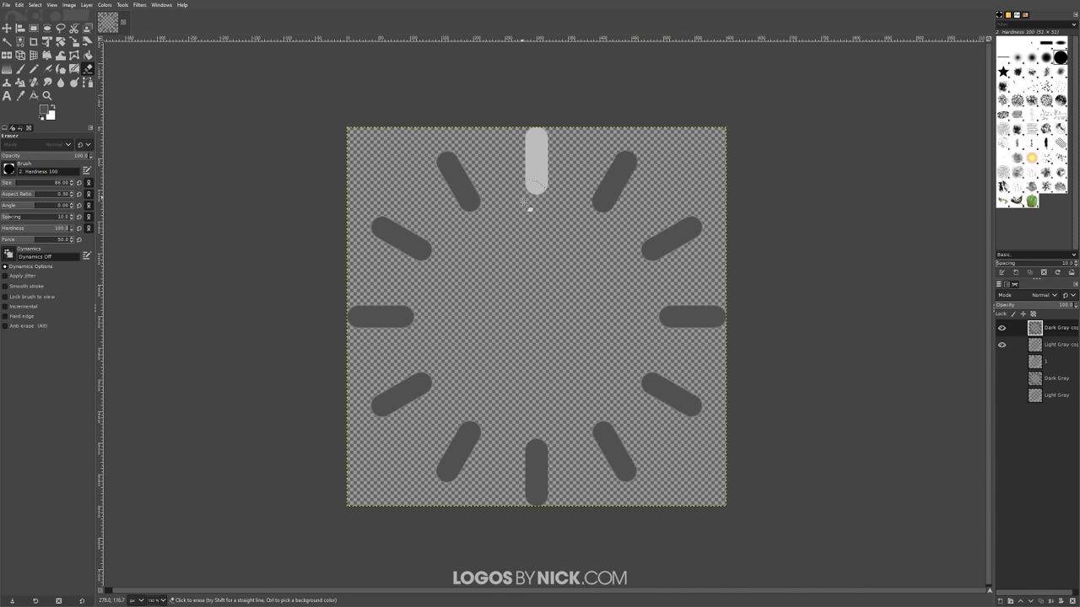
{"action": "left_click_drag", "start_coordinate": [474, 203], "coordinate": [444, 139]}
{"action": "left_click_drag", "start_coordinate": [379, 224], "coordinate": [436, 255]}
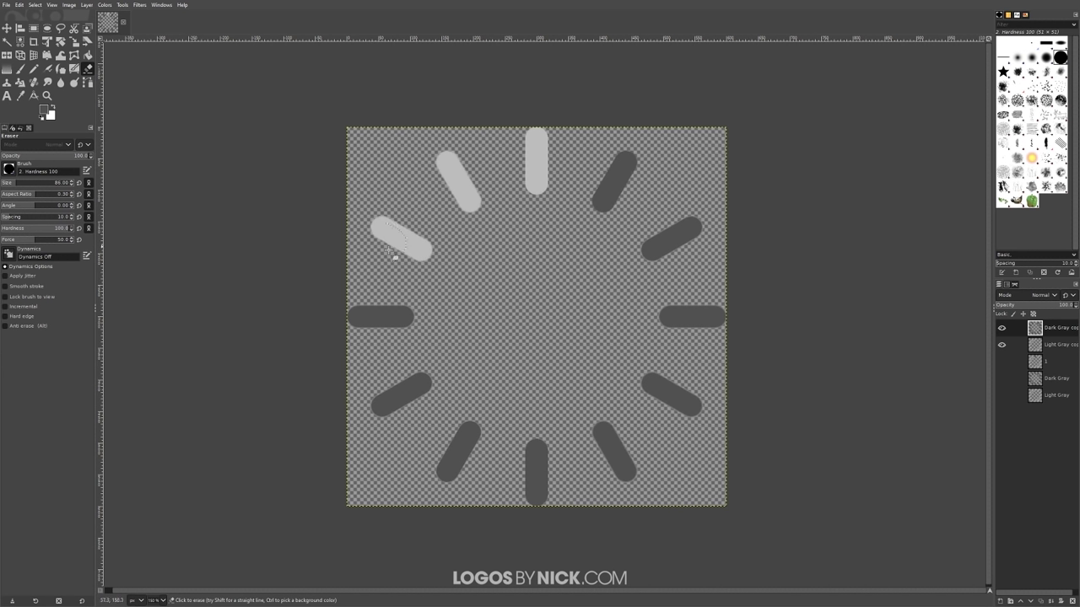
{"action": "left_click_drag", "start_coordinate": [352, 317], "coordinate": [413, 319]}
{"action": "mouse_move", "coordinate": [427, 384]}
{"action": "left_mouse_down"}
{"action": "mouse_move", "coordinate": [381, 406]}
{"action": "mouse_move", "coordinate": [405, 389]}
{"action": "left_mouse_up"}
{"action": "left_click_drag", "start_coordinate": [442, 474], "coordinate": [477, 427]}
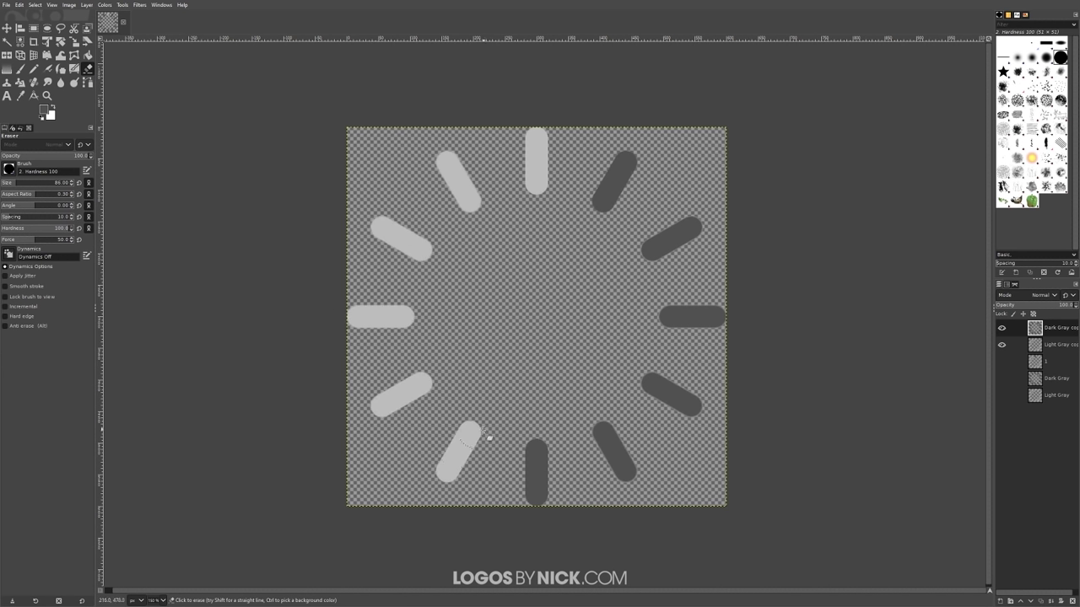
{"action": "left_click_drag", "start_coordinate": [537, 443], "coordinate": [537, 501]}
{"action": "left_click_drag", "start_coordinate": [630, 476], "coordinate": [595, 424]}
{"action": "mouse_move", "coordinate": [646, 382]}
{"action": "left_mouse_down"}
{"action": "mouse_move", "coordinate": [700, 409]}
{"action": "mouse_move", "coordinate": [638, 373]}
{"action": "left_mouse_up"}
{"action": "left_click_drag", "start_coordinate": [662, 317], "coordinate": [725, 317]}
{"action": "left_click_drag", "start_coordinate": [648, 251], "coordinate": [668, 248]}
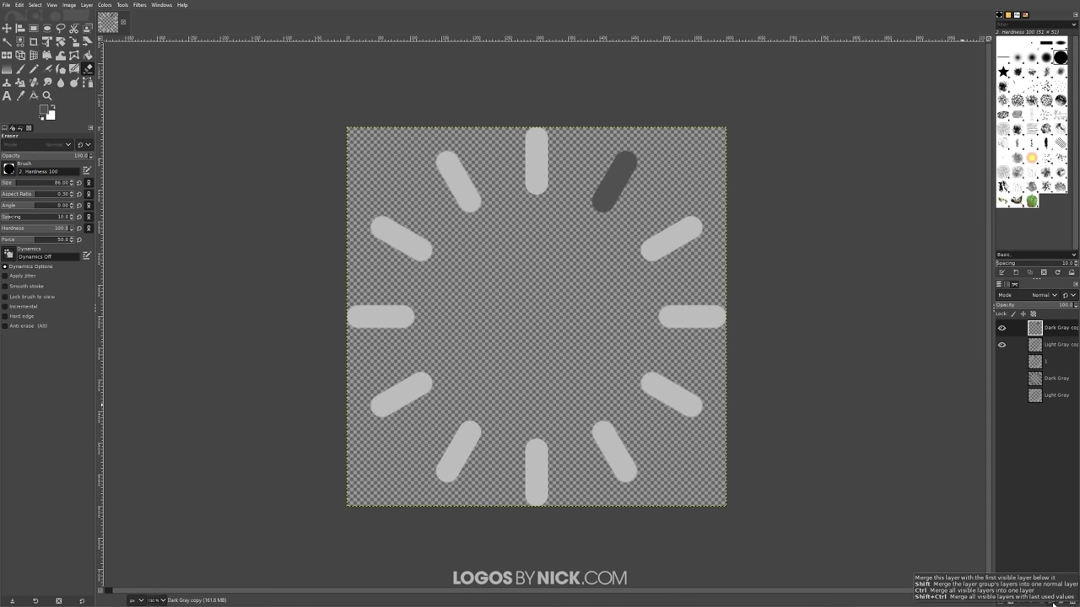
Merge Dark Gray copy down and name the merged layer 2.
{"action": "left_click", "coordinate": [1052, 601]}
{"action": "double_click", "coordinate": [1055, 331]}
{"action": "type", "text": "2"}
{"action": "key", "text": "Return"}
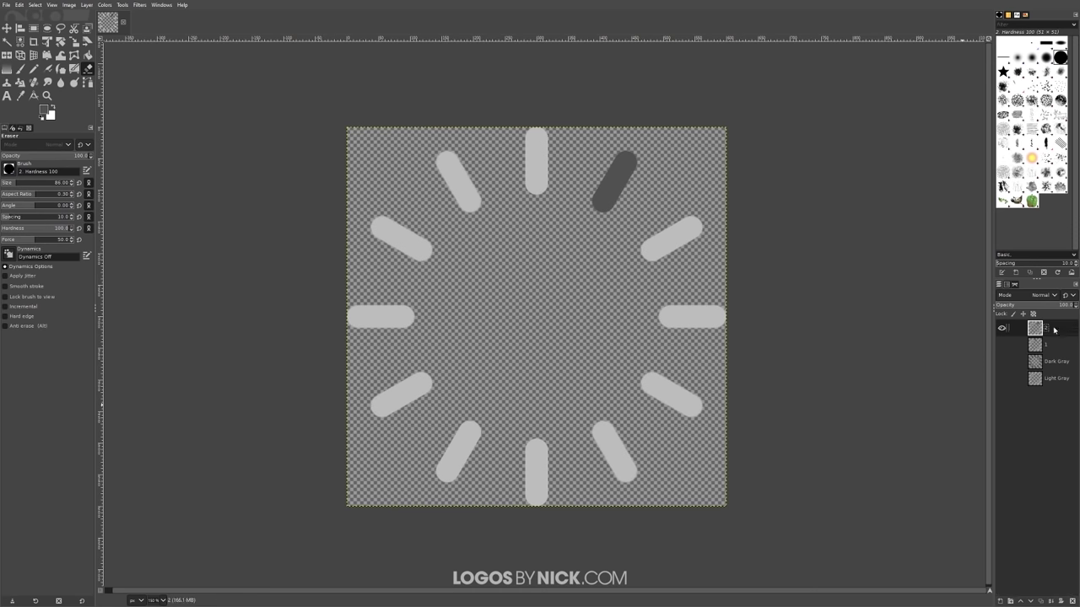
Hide layer 2, stack fresh Dark Gray and Light Gray copies on top, and erase the 2 o'clock light bar.
{"action": "left_click", "coordinate": [1002, 328]}
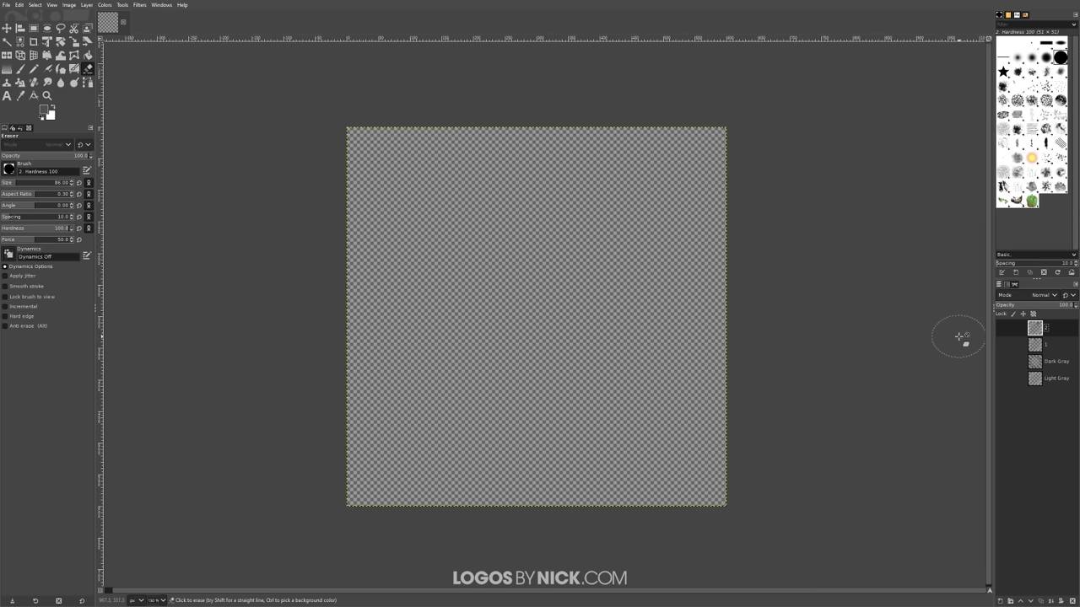
{"action": "left_click", "coordinate": [1064, 363]}
{"action": "left_click", "coordinate": [1040, 601]}
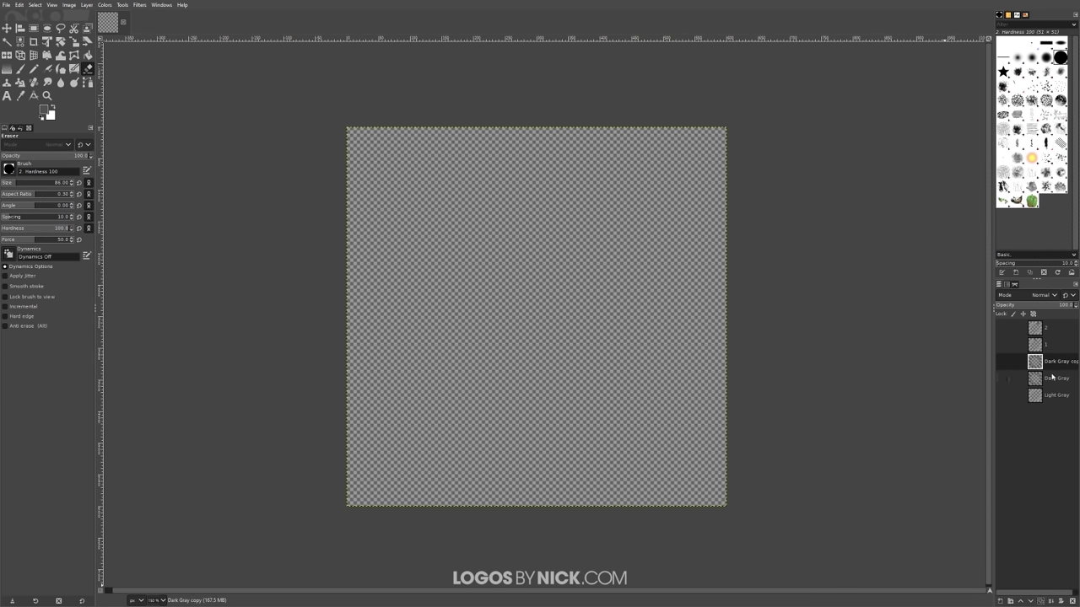
{"action": "left_click_drag", "start_coordinate": [1058, 364], "coordinate": [1048, 326]}
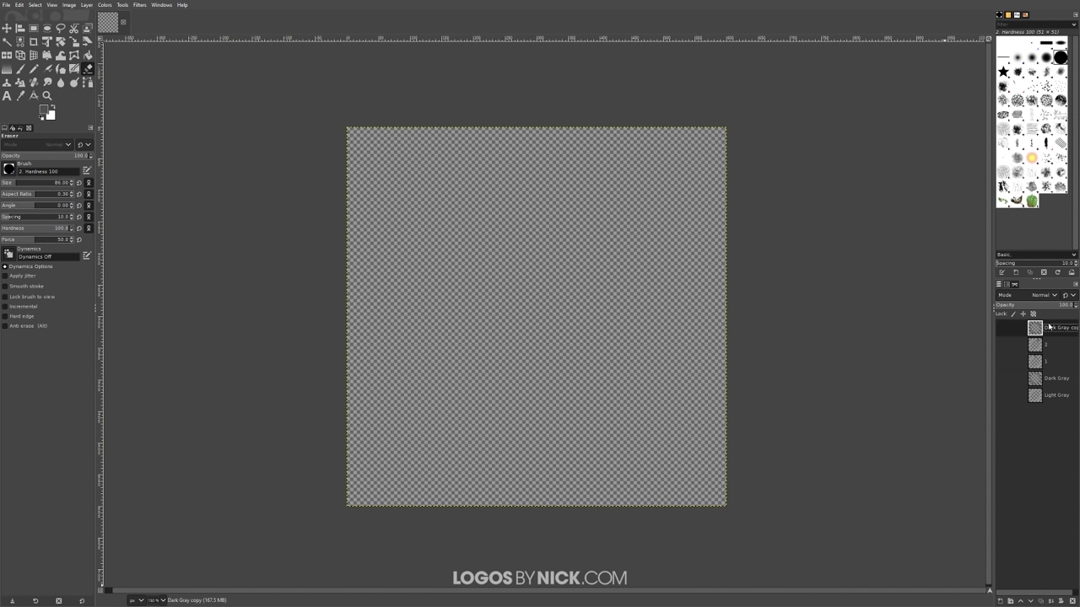
{"action": "left_click", "coordinate": [1050, 395]}
{"action": "left_click", "coordinate": [1040, 600]}
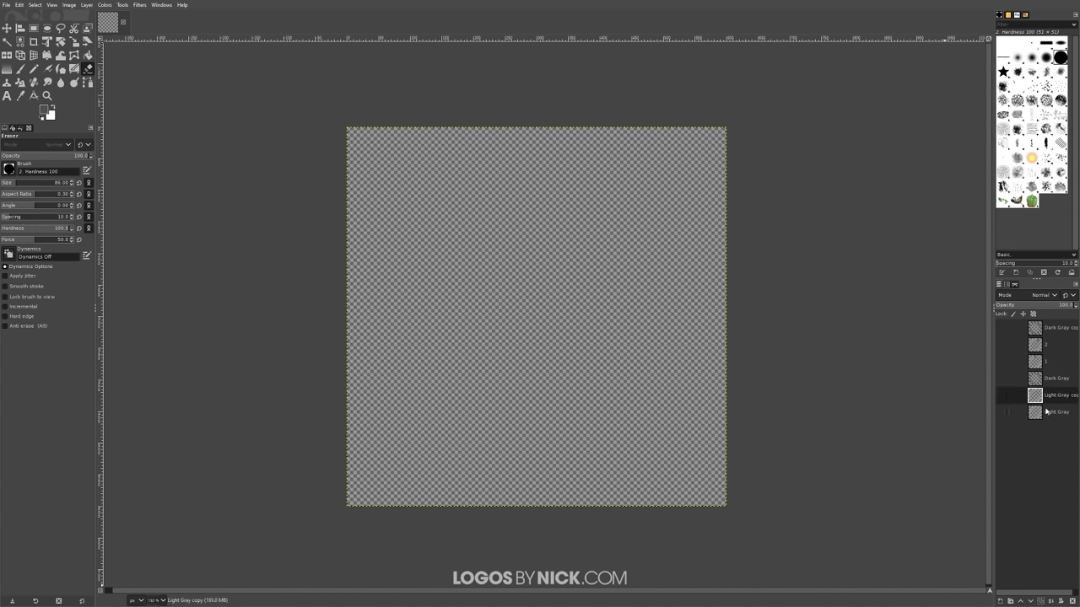
{"action": "left_click_drag", "start_coordinate": [1041, 393], "coordinate": [1018, 359]}
{"action": "left_click", "coordinate": [1002, 344]}
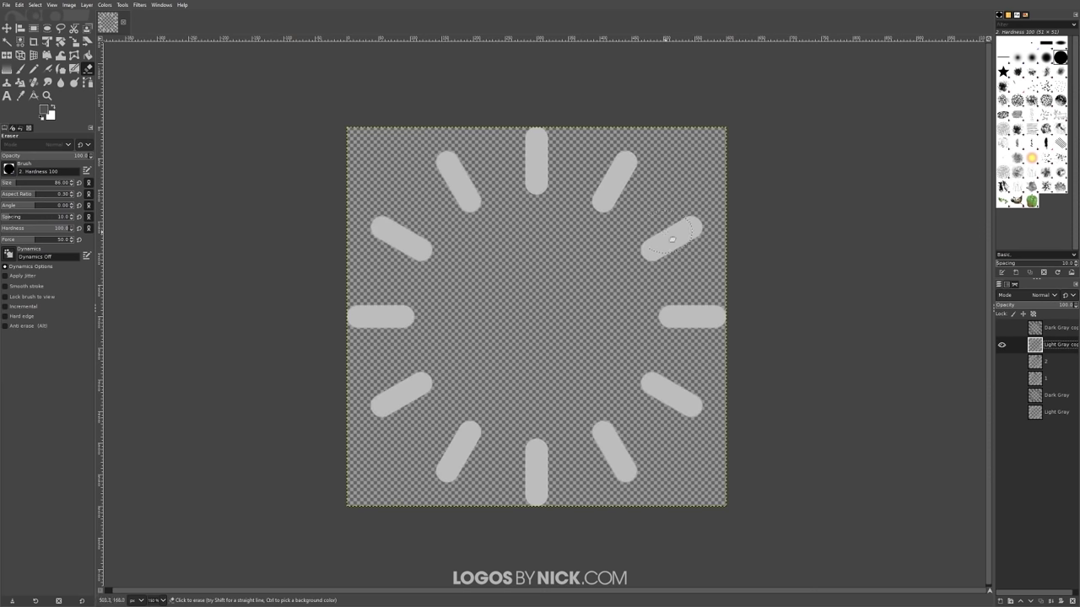
{"action": "left_click_drag", "start_coordinate": [648, 253], "coordinate": [693, 226]}
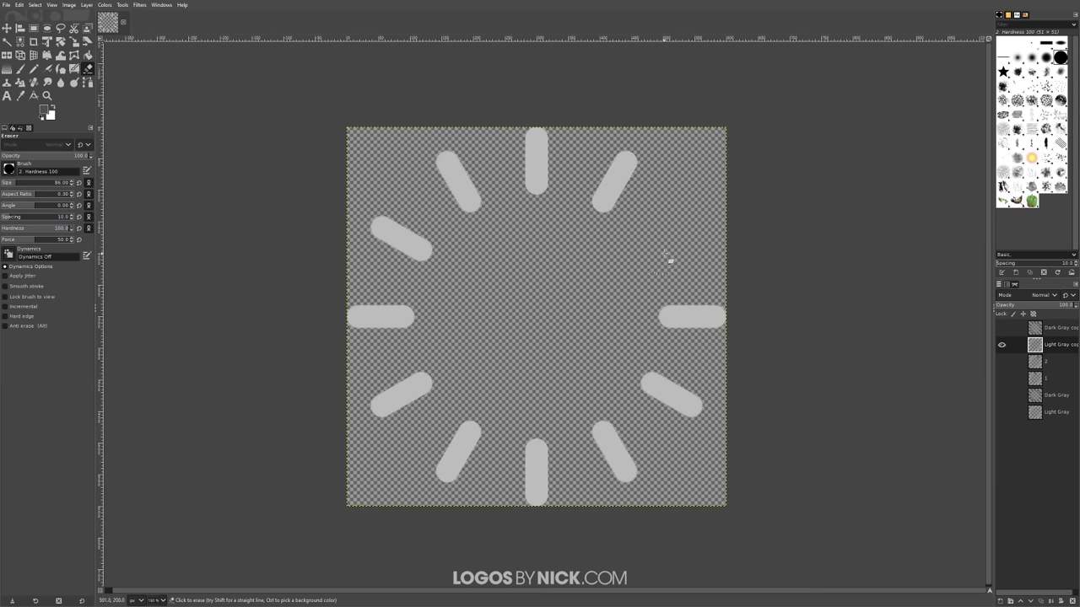
Show Dark Gray copy and erase every dark bar except the one at 2 o'clock.
{"action": "left_click", "coordinate": [1061, 330]}
{"action": "left_click", "coordinate": [1003, 329]}
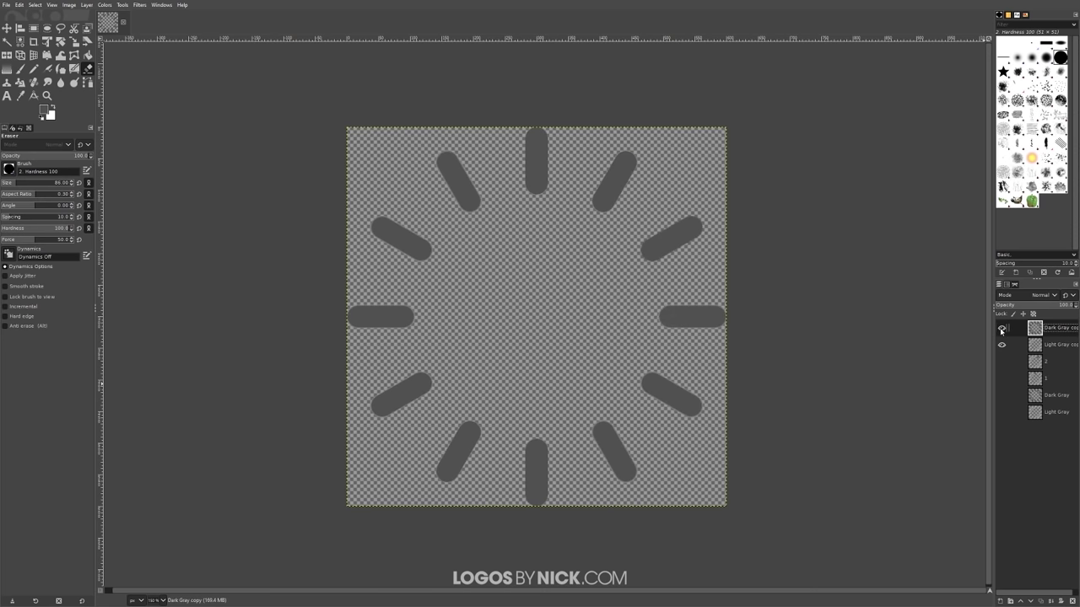
{"action": "mouse_move", "coordinate": [608, 187]}
{"action": "left_mouse_down"}
{"action": "mouse_move", "coordinate": [631, 145]}
{"action": "mouse_move", "coordinate": [600, 208]}
{"action": "left_mouse_up"}
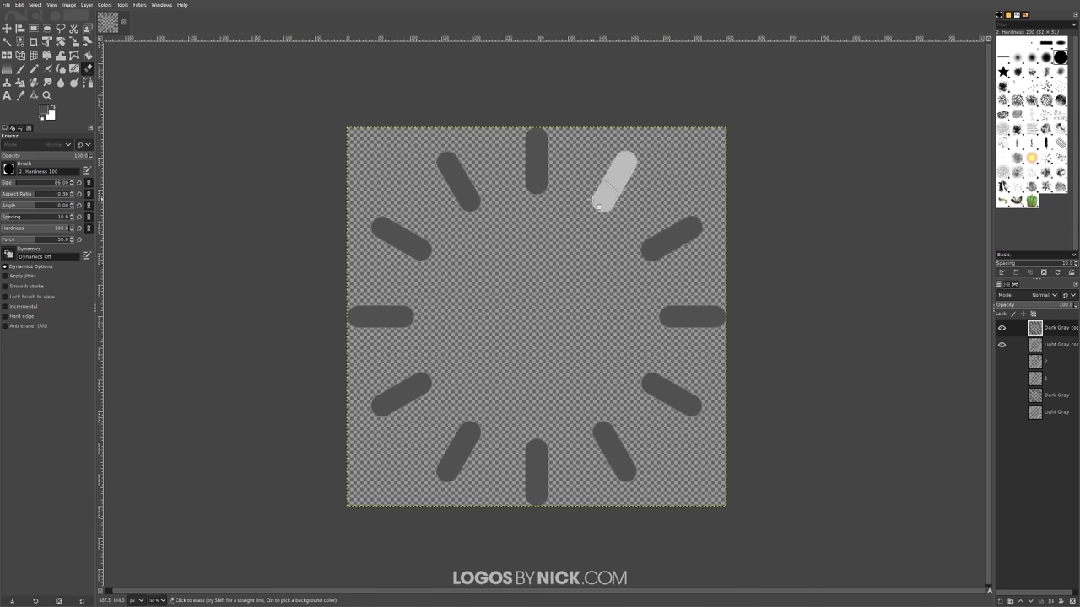
{"action": "left_click_drag", "start_coordinate": [536, 188], "coordinate": [537, 135]}
{"action": "left_click_drag", "start_coordinate": [466, 192], "coordinate": [447, 162]}
{"action": "left_click_drag", "start_coordinate": [429, 250], "coordinate": [375, 222]}
{"action": "left_click_drag", "start_coordinate": [412, 317], "coordinate": [349, 317]}
{"action": "left_click_drag", "start_coordinate": [427, 382], "coordinate": [376, 408]}
{"action": "left_click_drag", "start_coordinate": [472, 426], "coordinate": [444, 474]}
{"action": "left_click_drag", "start_coordinate": [537, 446], "coordinate": [536, 501]}
{"action": "left_click_drag", "start_coordinate": [600, 428], "coordinate": [626, 476]}
{"action": "mouse_move", "coordinate": [646, 385]}
{"action": "left_mouse_down"}
{"action": "mouse_move", "coordinate": [652, 408]}
{"action": "mouse_move", "coordinate": [700, 408]}
{"action": "left_mouse_up"}
{"action": "left_click_drag", "start_coordinate": [719, 317], "coordinate": [661, 315]}
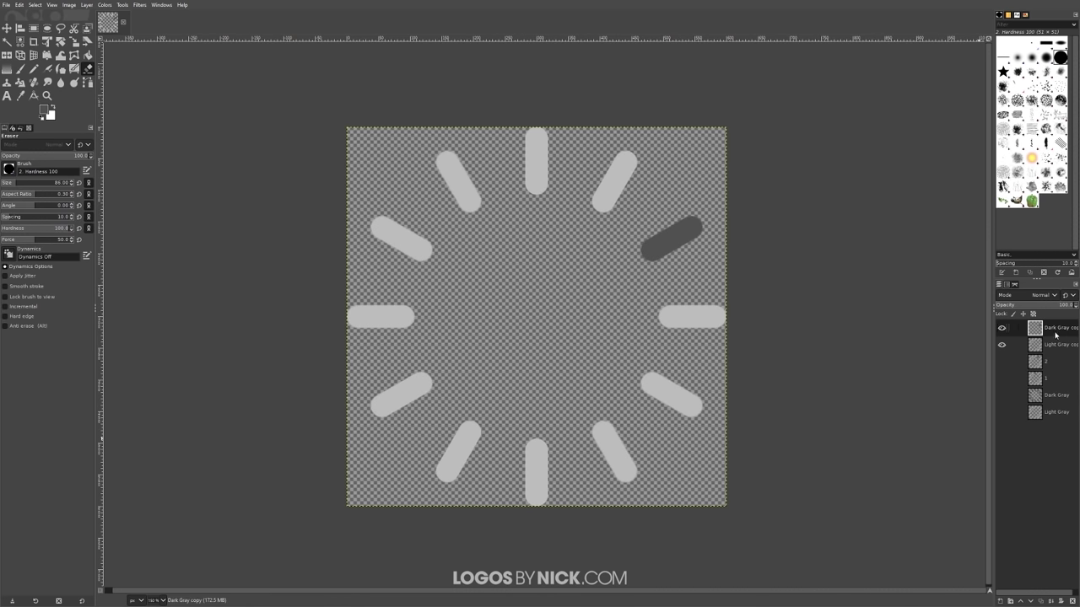
Merge Dark Gray copy down and name the merged layer 3.
{"action": "left_click", "coordinate": [1060, 602]}
{"action": "double_click", "coordinate": [1058, 331]}
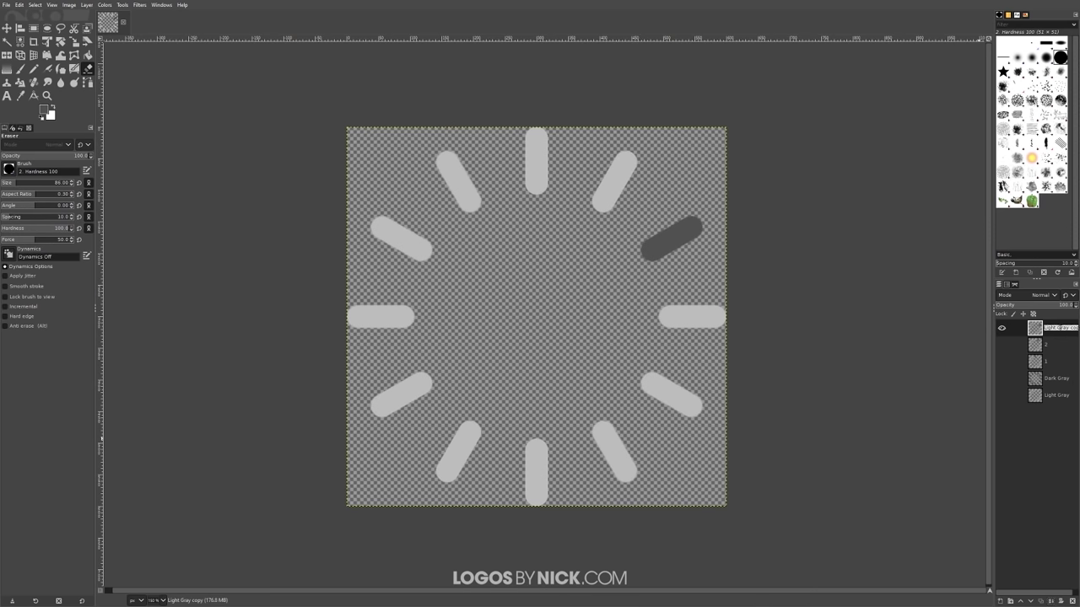
{"action": "type", "text": "3"}
{"action": "key", "text": "Return"}
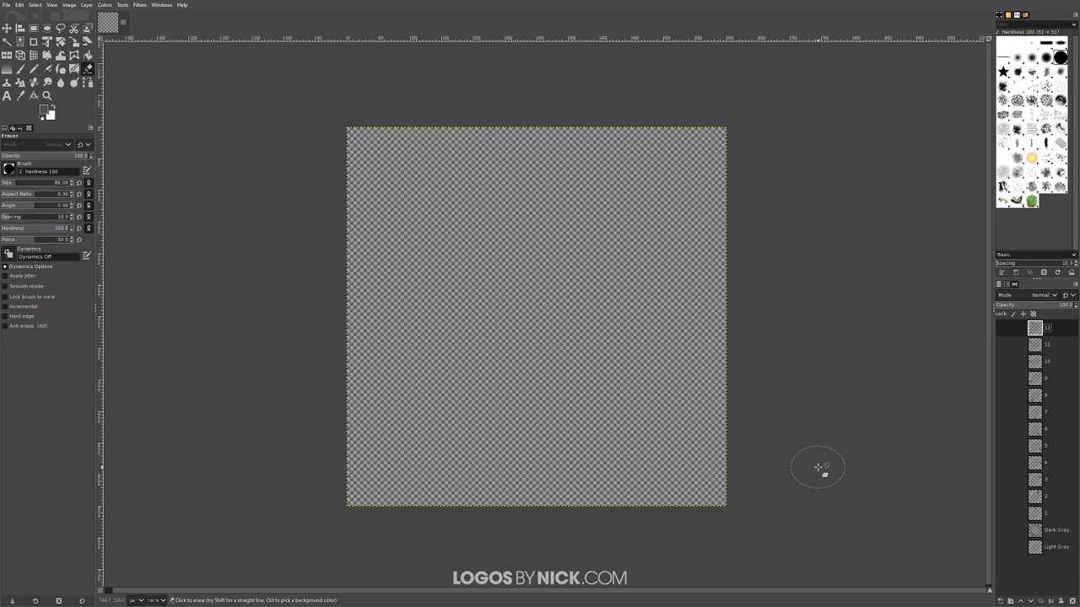
Make all layers visible, frames 12 through 1 plus Dark Gray and Light Gray.
{"action": "left_click", "coordinate": [1003, 328]}
{"action": "left_click", "coordinate": [1002, 345]}
{"action": "left_click", "coordinate": [1002, 362]}
{"action": "left_click", "coordinate": [1002, 379]}
{"action": "left_click", "coordinate": [1002, 395]}
{"action": "left_click", "coordinate": [1002, 413]}
{"action": "left_click", "coordinate": [1002, 429]}
{"action": "left_click", "coordinate": [1002, 447]}
{"action": "left_click", "coordinate": [1002, 464]}
{"action": "left_click", "coordinate": [1002, 480]}
{"action": "left_click", "coordinate": [1002, 497]}
{"action": "left_click", "coordinate": [1002, 514]}
{"action": "left_click", "coordinate": [1002, 531]}
{"action": "left_click", "coordinate": [1002, 547]}
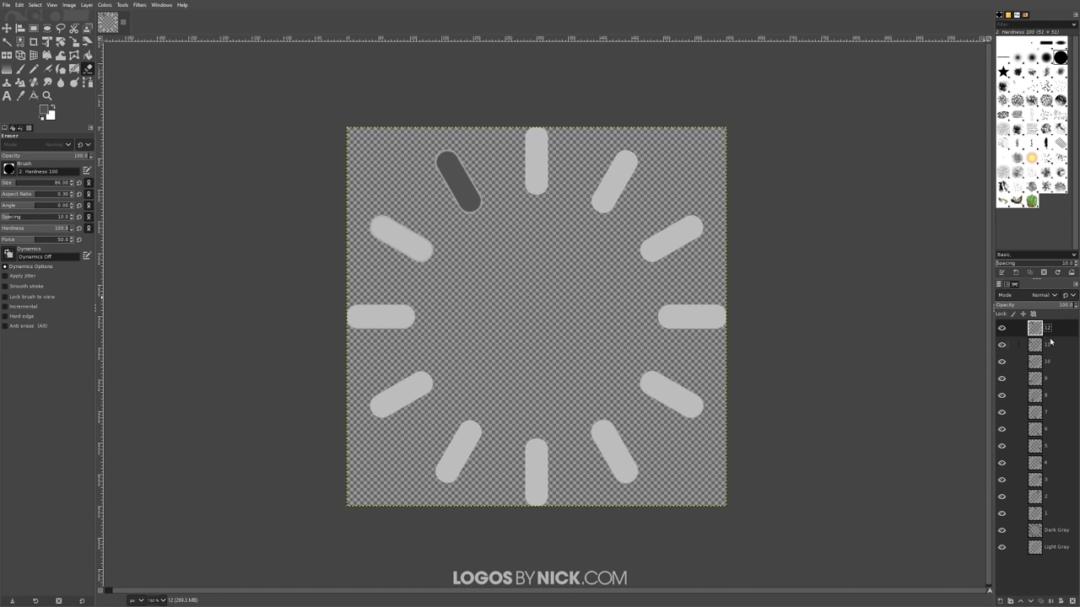
Delete the Dark Gray and Light Gray source layers.
{"action": "left_click", "coordinate": [1052, 531]}
{"action": "left_click", "coordinate": [1072, 601]}
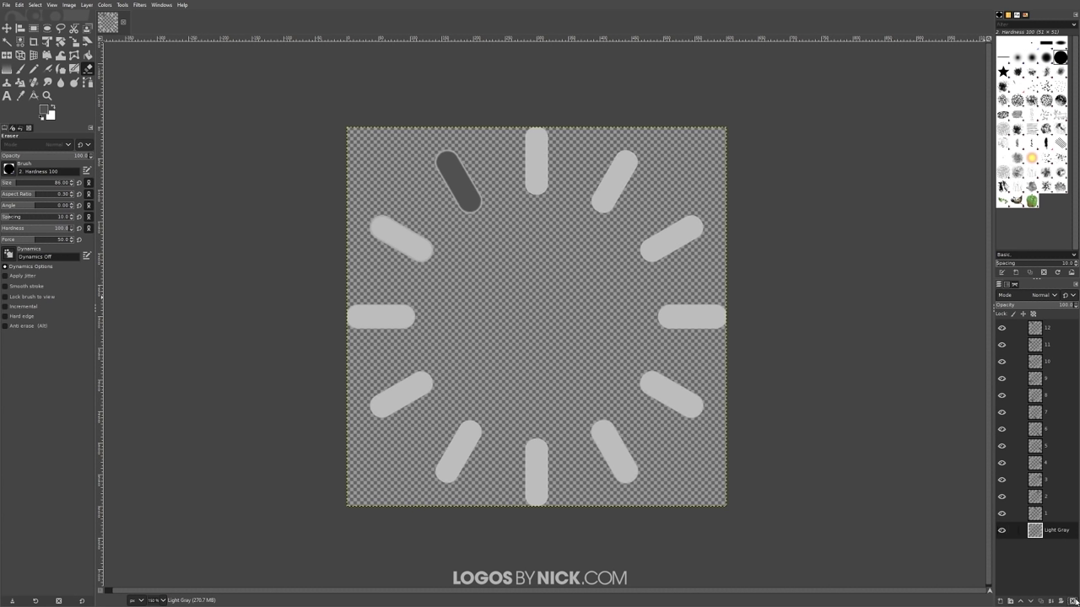
{"action": "left_click", "coordinate": [1075, 600]}
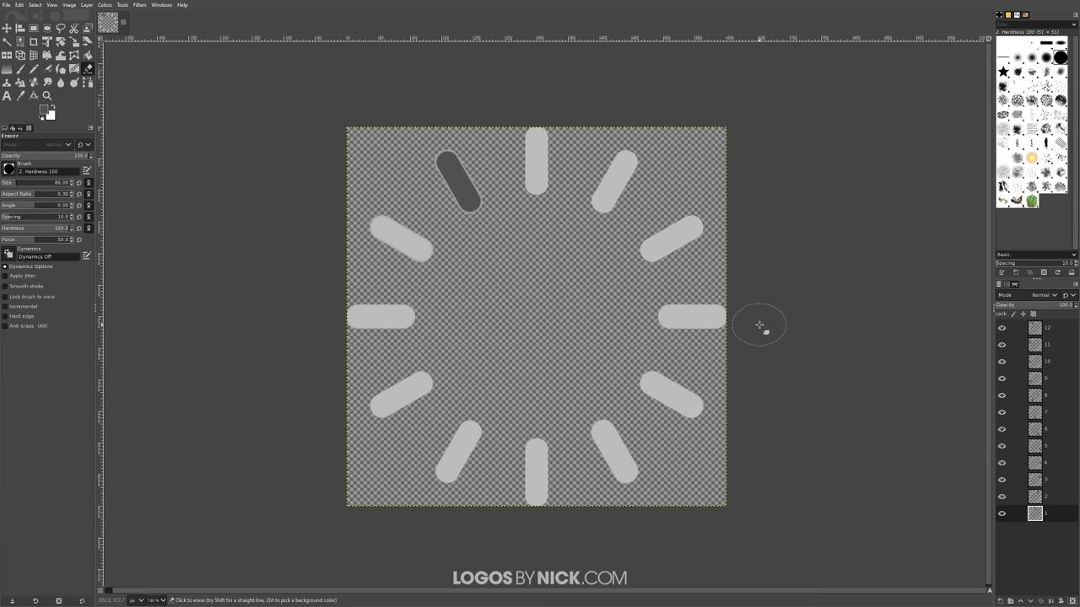
{"action": "left_click", "coordinate": [7, 6]}
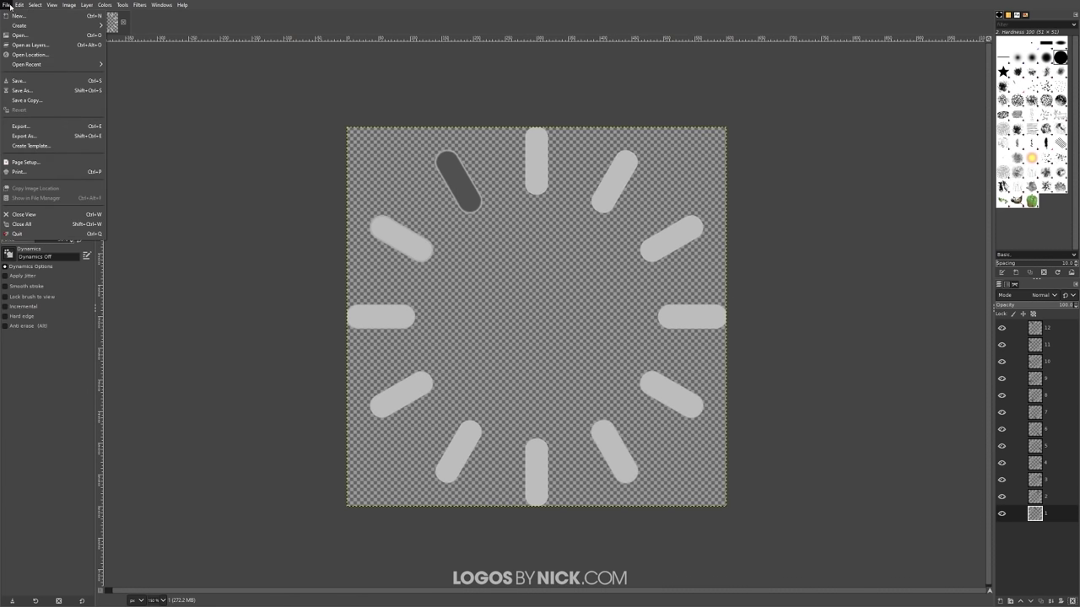
Export the image as animated-gif.gif, choosing the GIF file type, to reach the GIF options.
{"action": "left_click", "coordinate": [42, 137]}
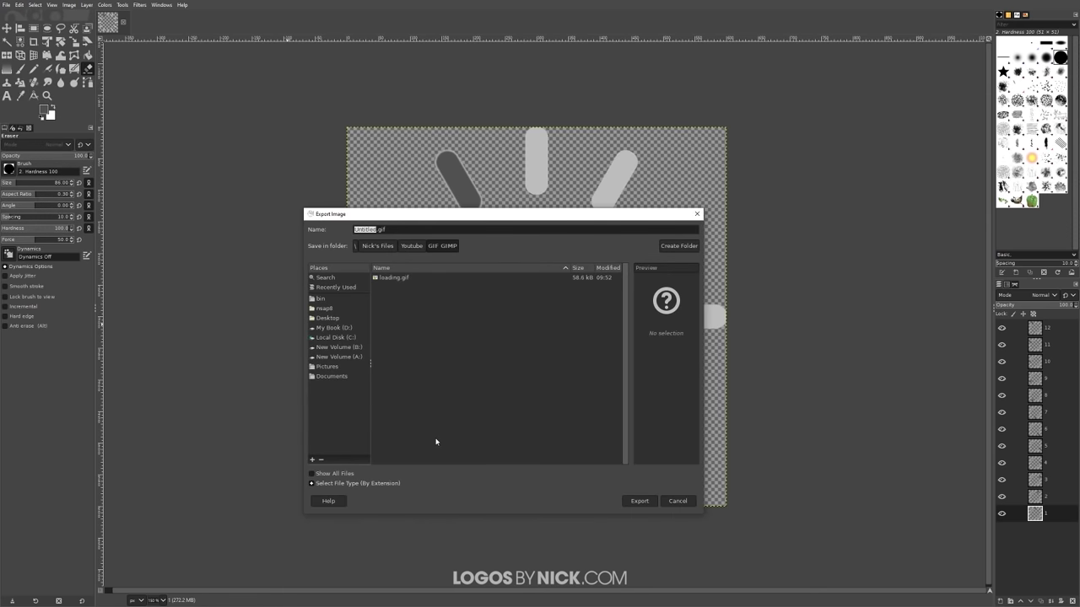
{"action": "type", "text": "animated-gif"}
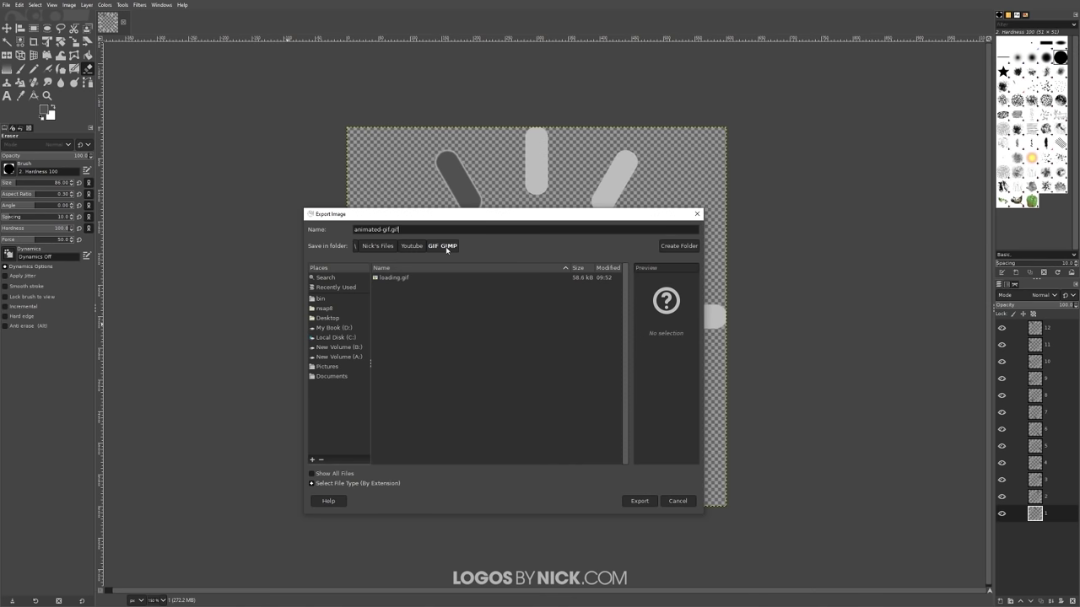
{"action": "left_click", "coordinate": [353, 484]}
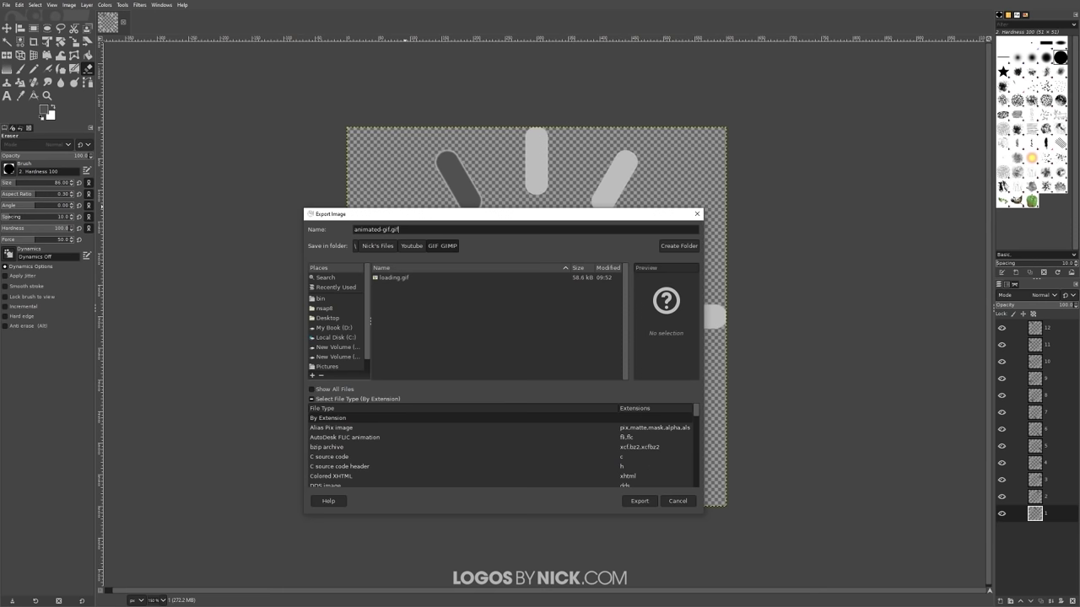
{"action": "left_click", "coordinate": [640, 501]}
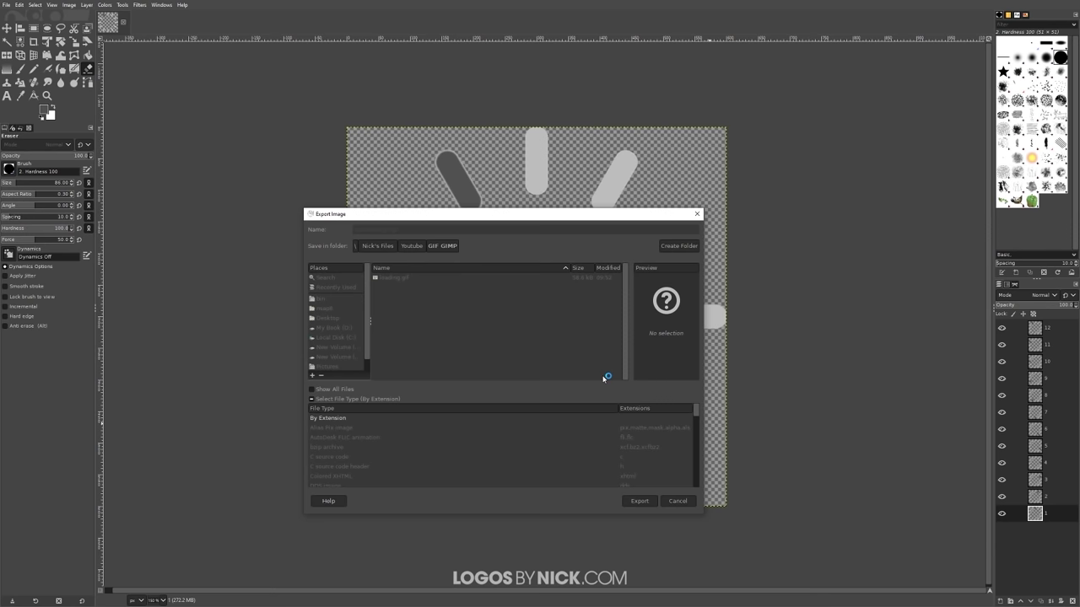
{"action": "left_click_drag", "start_coordinate": [568, 243], "coordinate": [572, 186]}
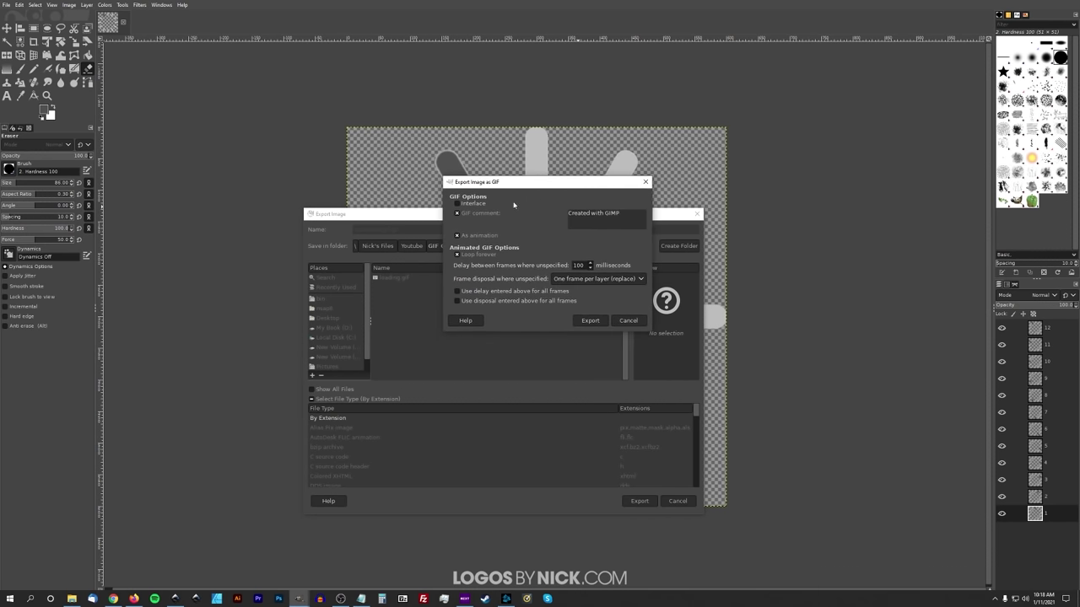
Export with As animation on and One frame per layer (replace), then view it full screen in Photos.
{"action": "left_click", "coordinate": [457, 236]}
{"action": "left_click", "coordinate": [458, 237]}
{"action": "left_click", "coordinate": [591, 279]}
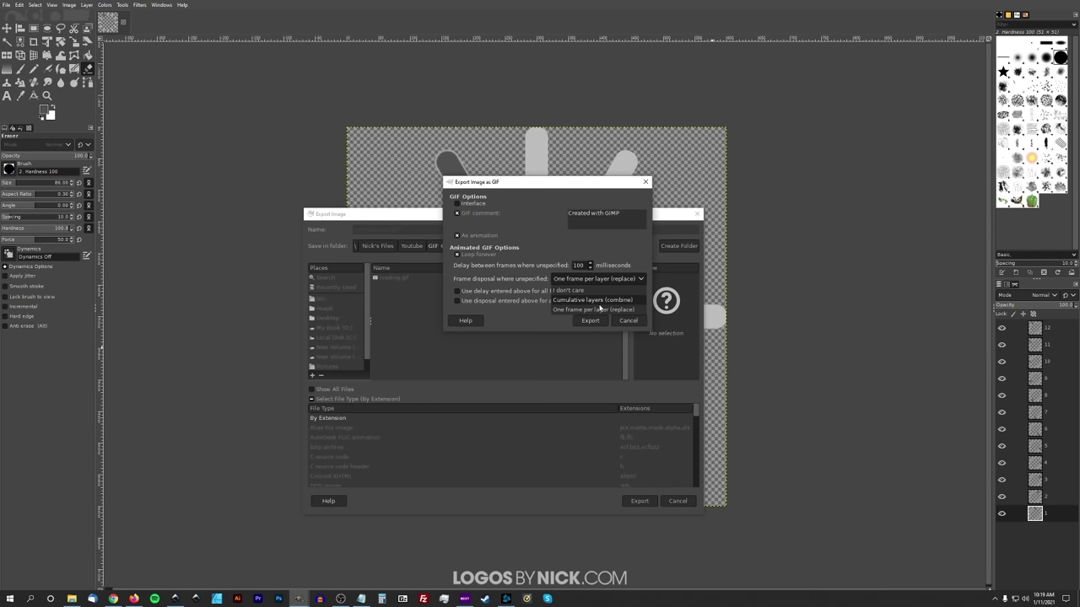
{"action": "left_click", "coordinate": [572, 312]}
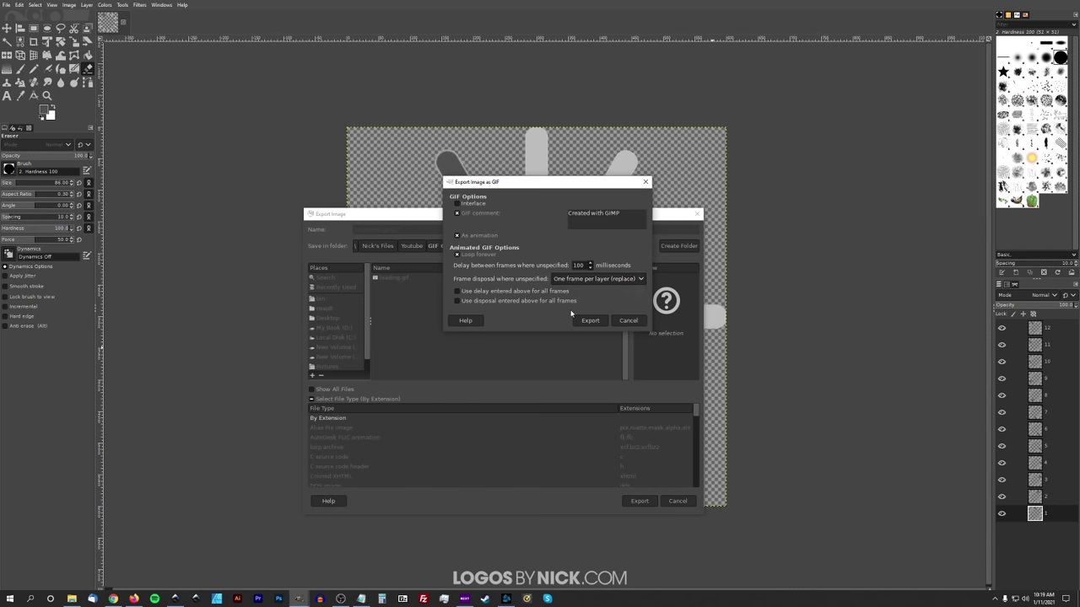
{"action": "left_click", "coordinate": [589, 320]}
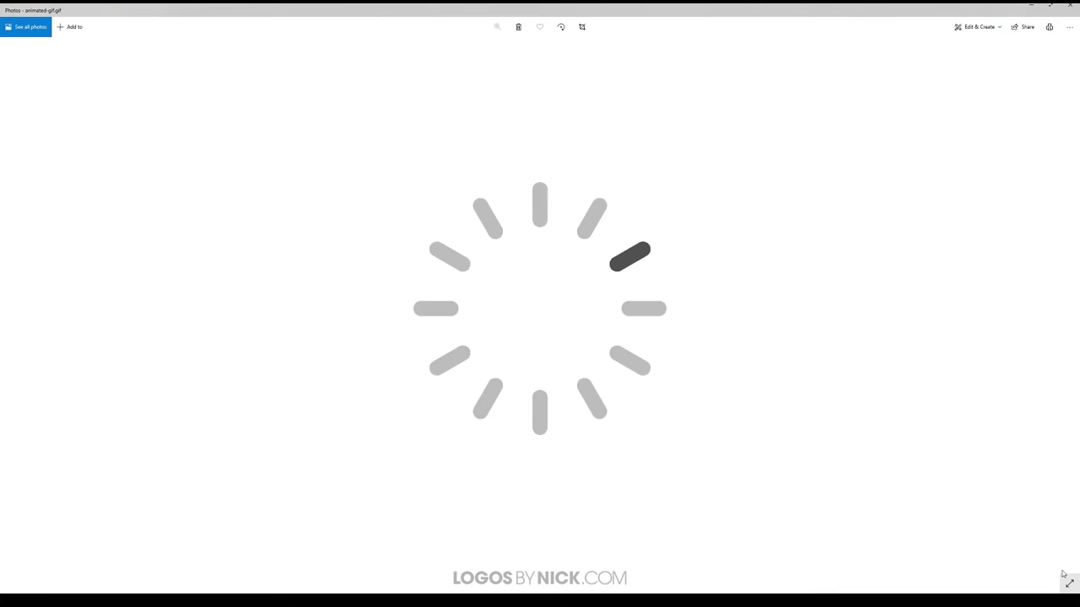
{"action": "left_click", "coordinate": [1064, 577]}
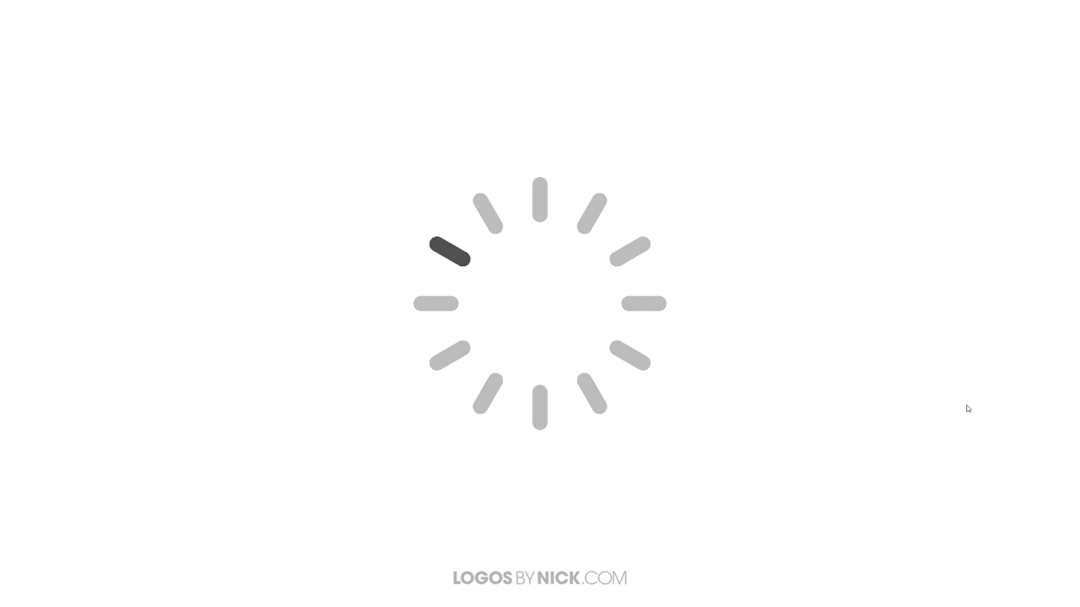